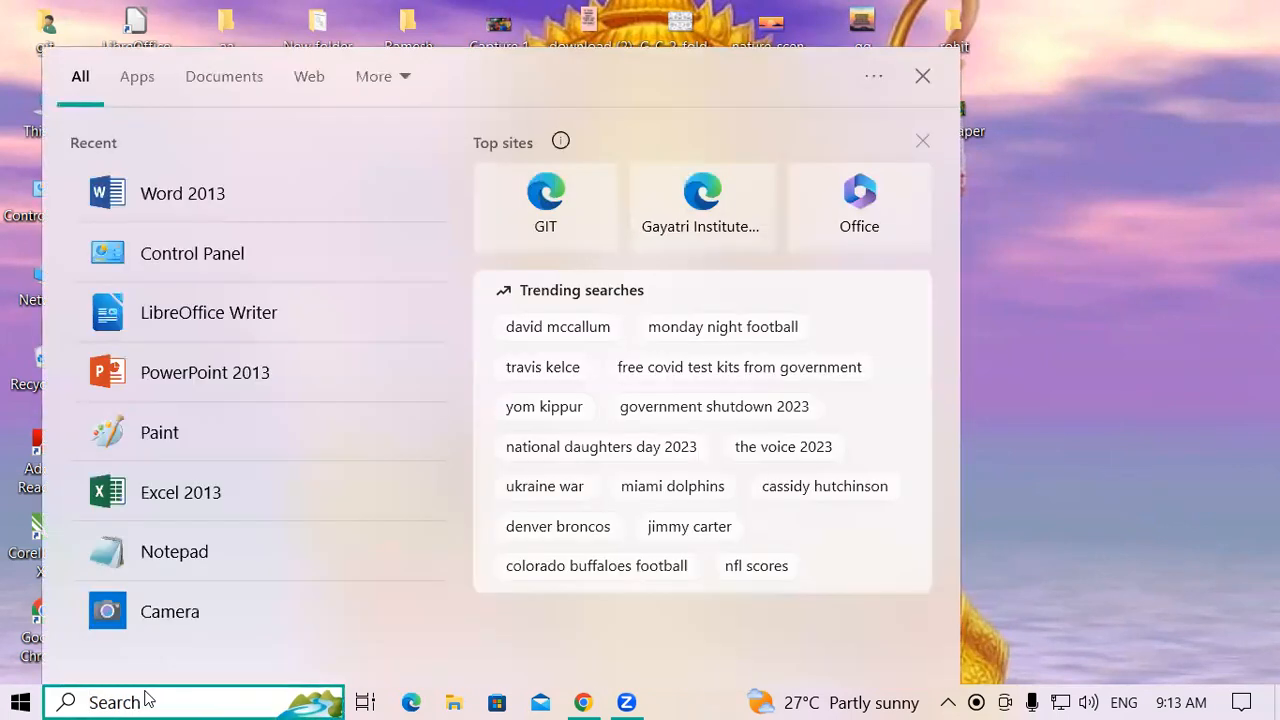
Launch LibreOffice Writer from the Start menu's Recent list
{"action": "left_click", "coordinate": [152, 326]}
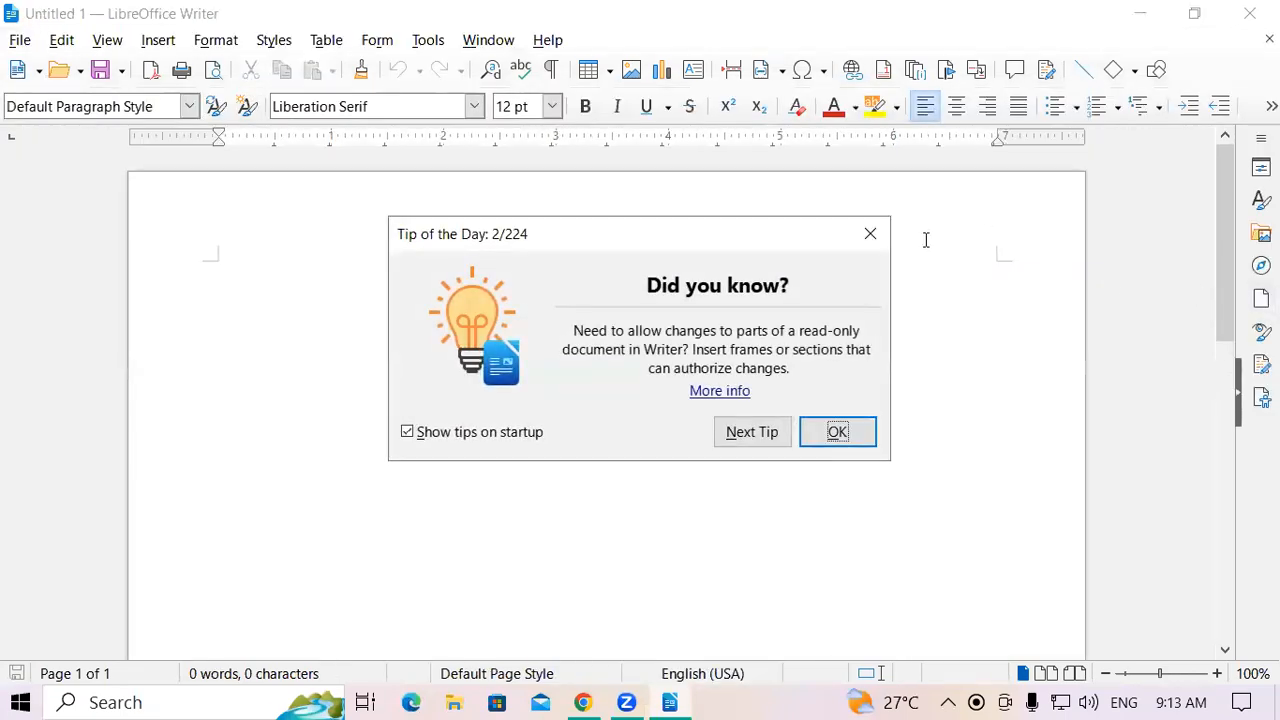
Close the Tip of the Day dialog and glance at the File and Edit menus
{"action": "left_click", "coordinate": [870, 236]}
{"action": "left_click", "coordinate": [18, 40]}
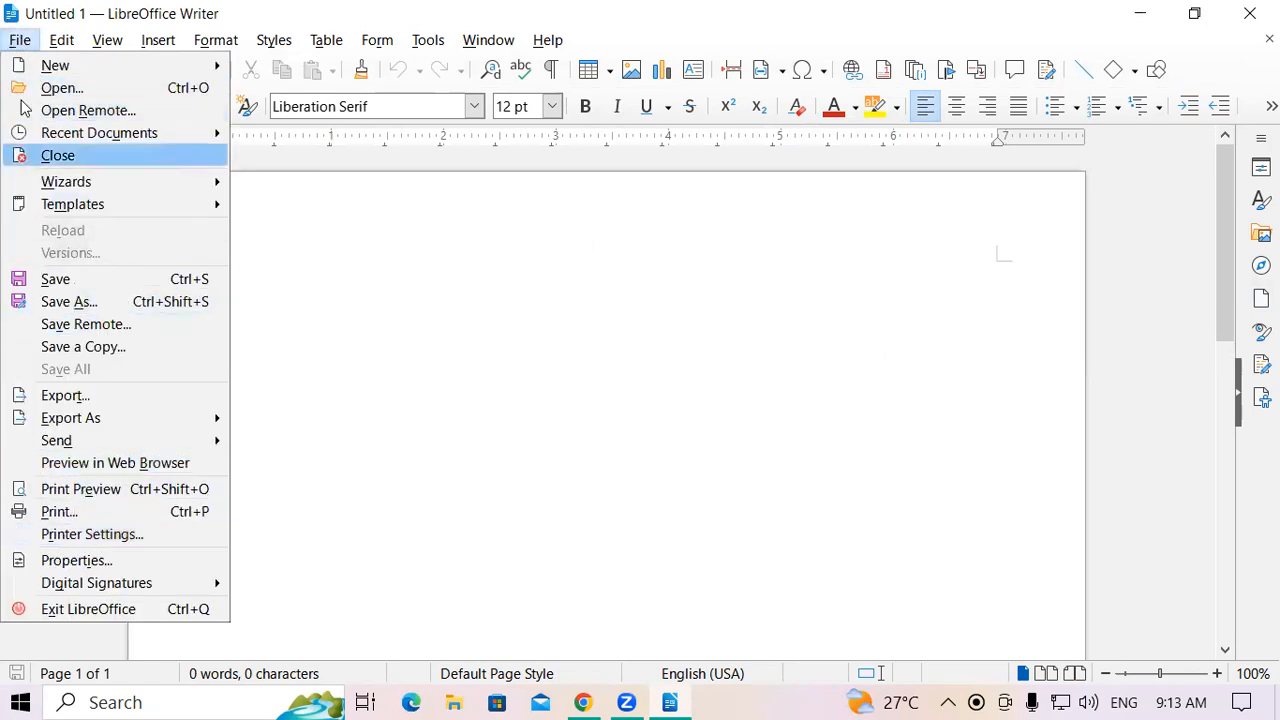
{"action": "mouse_move", "coordinate": [50, 46]}
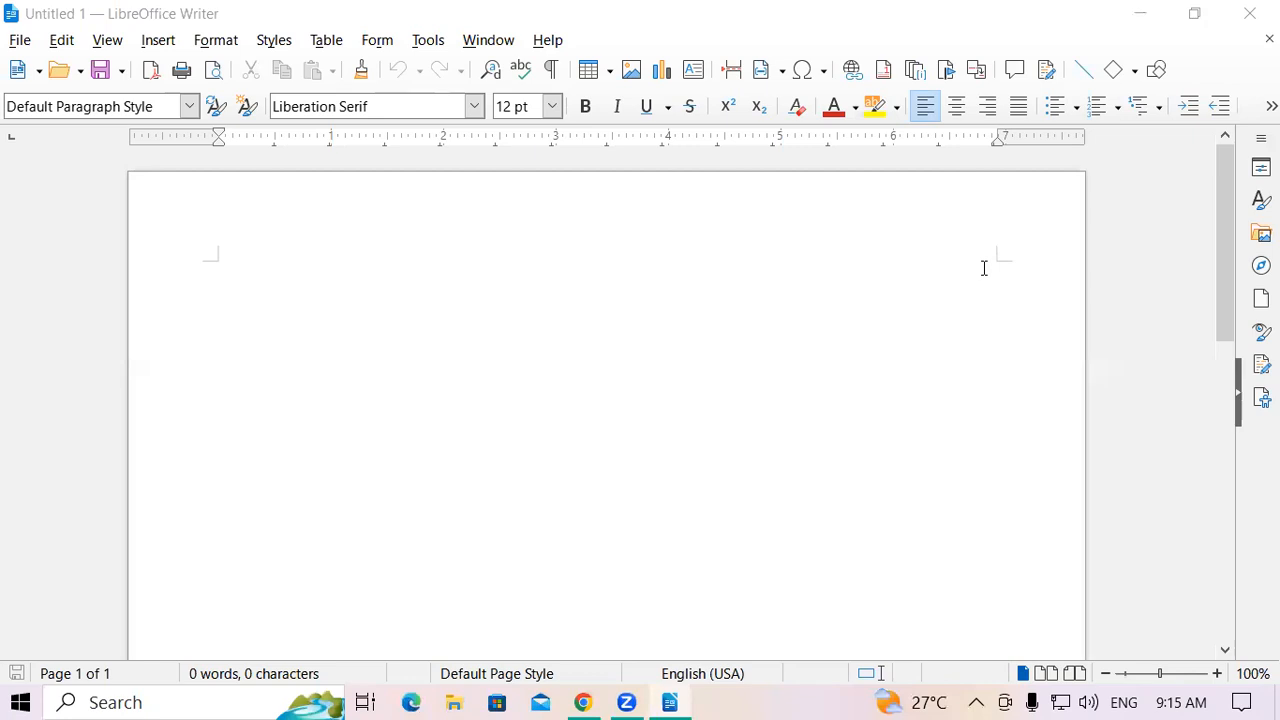
{"action": "left_click", "coordinate": [60, 40]}
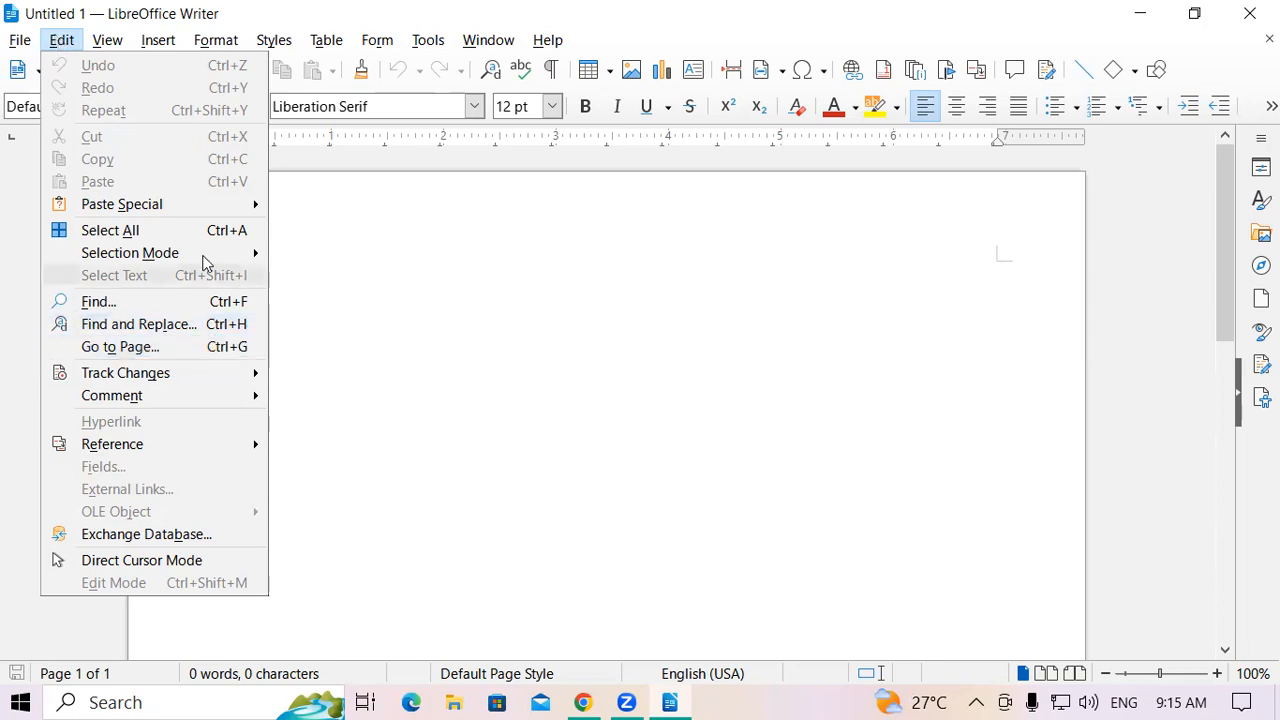
{"action": "left_click", "coordinate": [940, 700]}
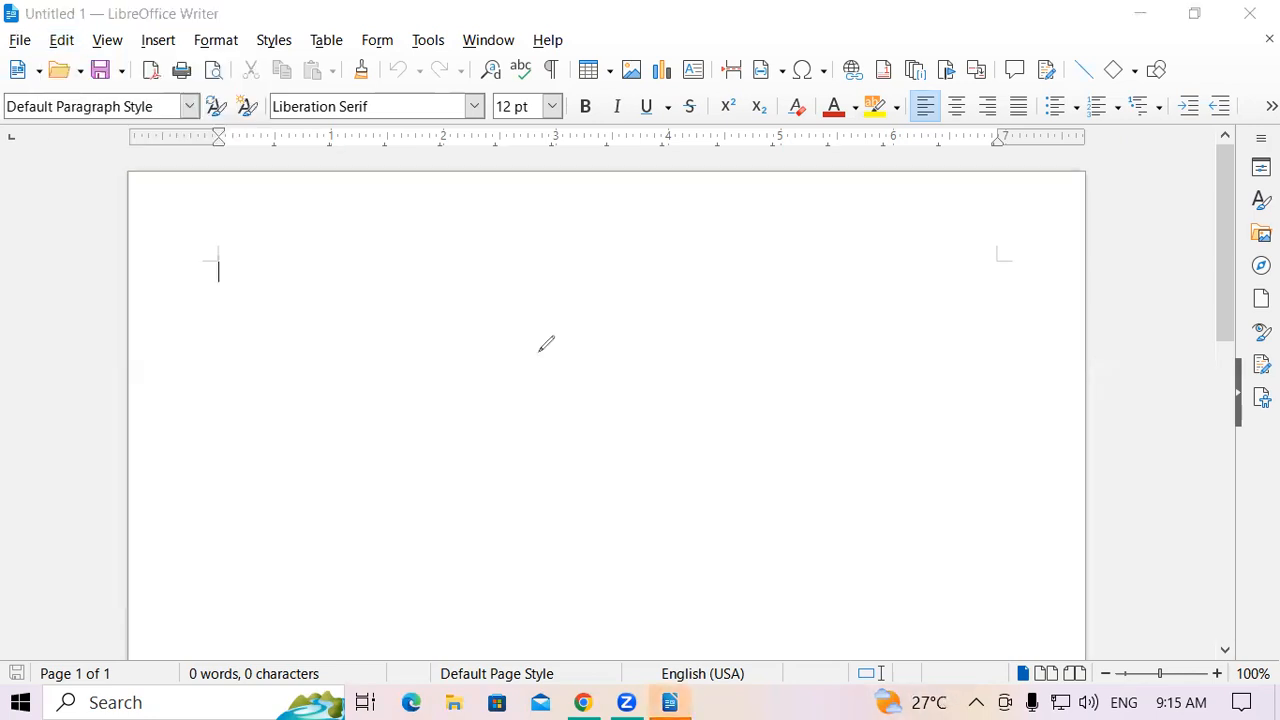
{"action": "left_click_drag", "start_coordinate": [525, 392], "coordinate": [567, 378]}
{"action": "left_click_drag", "start_coordinate": [500, 345], "coordinate": [545, 343]}
{"action": "mouse_move", "coordinate": [891, 236]}
{"action": "left_mouse_down"}
{"action": "mouse_move", "coordinate": [912, 278]}
{"action": "mouse_move", "coordinate": [957, 229]}
{"action": "mouse_move", "coordinate": [924, 258]}
{"action": "left_mouse_up"}
{"action": "mouse_move", "coordinate": [525, 528]}
{"action": "left_mouse_down"}
{"action": "mouse_move", "coordinate": [557, 449]}
{"action": "mouse_move", "coordinate": [566, 491]}
{"action": "mouse_move", "coordinate": [549, 497]}
{"action": "left_mouse_up"}
{"action": "mouse_move", "coordinate": [557, 495]}
{"action": "left_mouse_down"}
{"action": "mouse_move", "coordinate": [572, 476]}
{"action": "mouse_move", "coordinate": [583, 490]}
{"action": "left_mouse_up"}
{"action": "mouse_move", "coordinate": [566, 480]}
{"action": "left_mouse_down"}
{"action": "mouse_move", "coordinate": [862, 381]}
{"action": "mouse_move", "coordinate": [845, 411]}
{"action": "left_mouse_up"}
{"action": "mouse_move", "coordinate": [921, 327]}
{"action": "left_mouse_down"}
{"action": "mouse_move", "coordinate": [941, 397]}
{"action": "mouse_move", "coordinate": [1000, 267]}
{"action": "mouse_move", "coordinate": [1036, 346]}
{"action": "mouse_move", "coordinate": [932, 385]}
{"action": "left_mouse_up"}
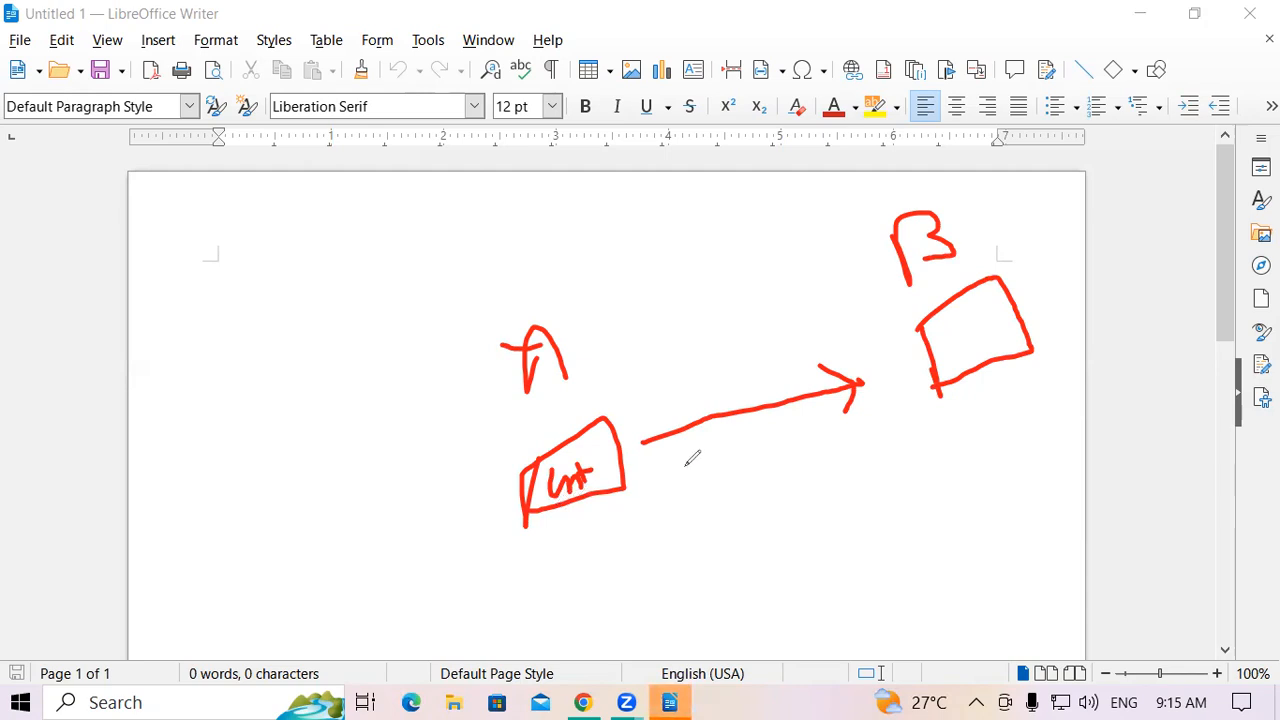
{"action": "mouse_move", "coordinate": [712, 377]}
{"action": "left_mouse_down"}
{"action": "mouse_move", "coordinate": [718, 404]}
{"action": "mouse_move", "coordinate": [727, 397]}
{"action": "left_mouse_up"}
{"action": "mouse_move", "coordinate": [735, 447]}
{"action": "left_mouse_down"}
{"action": "mouse_move", "coordinate": [748, 447]}
{"action": "mouse_move", "coordinate": [737, 462]}
{"action": "left_mouse_up"}
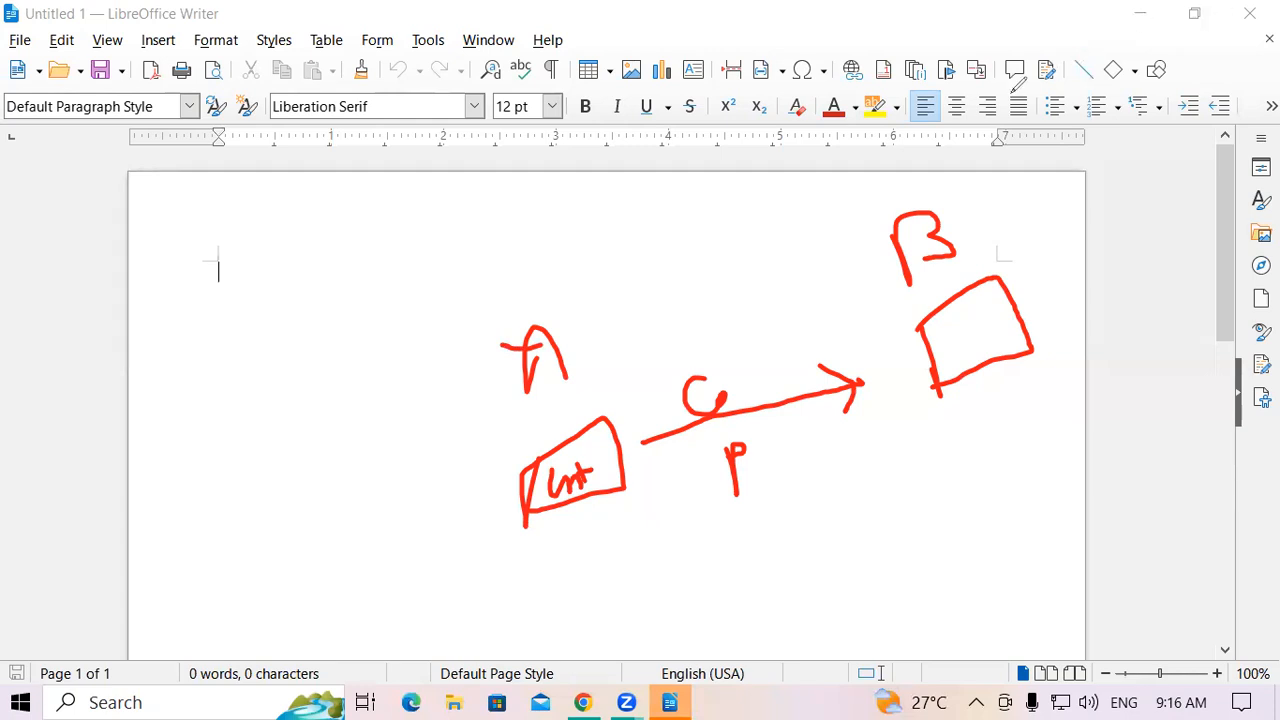
{"action": "left_click", "coordinate": [1012, 92]}
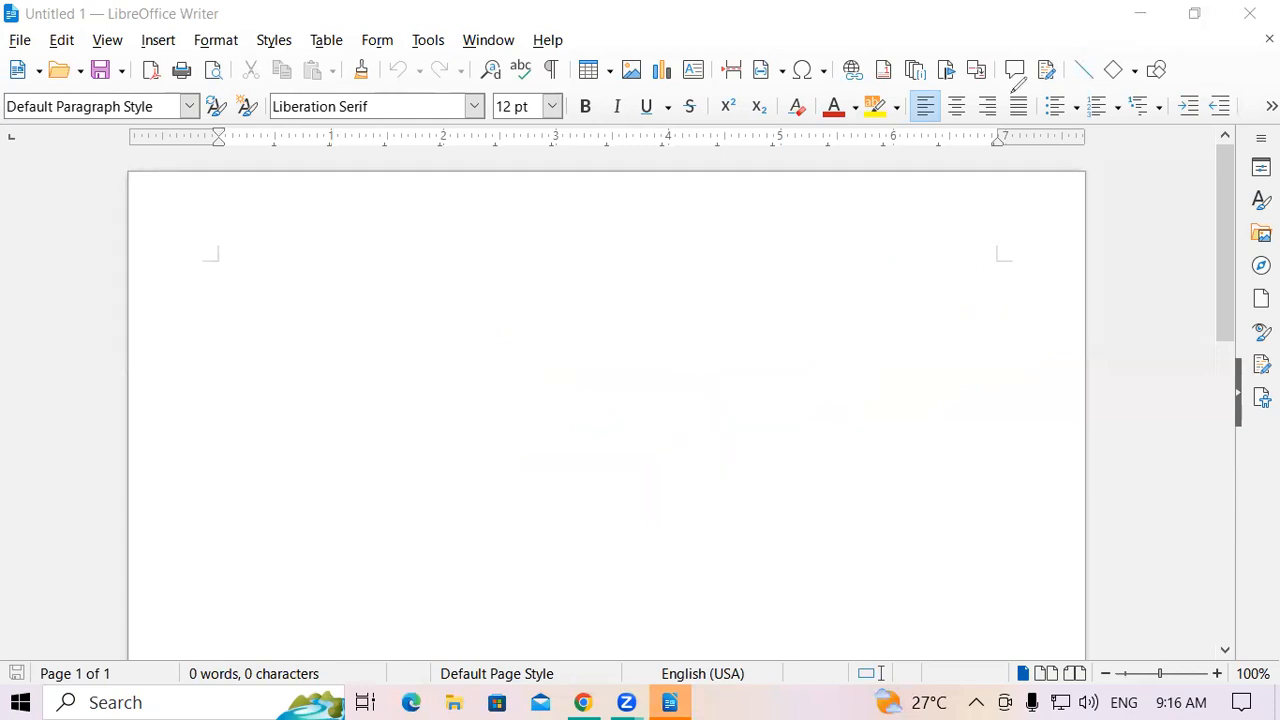
{"action": "left_click", "coordinate": [60, 40]}
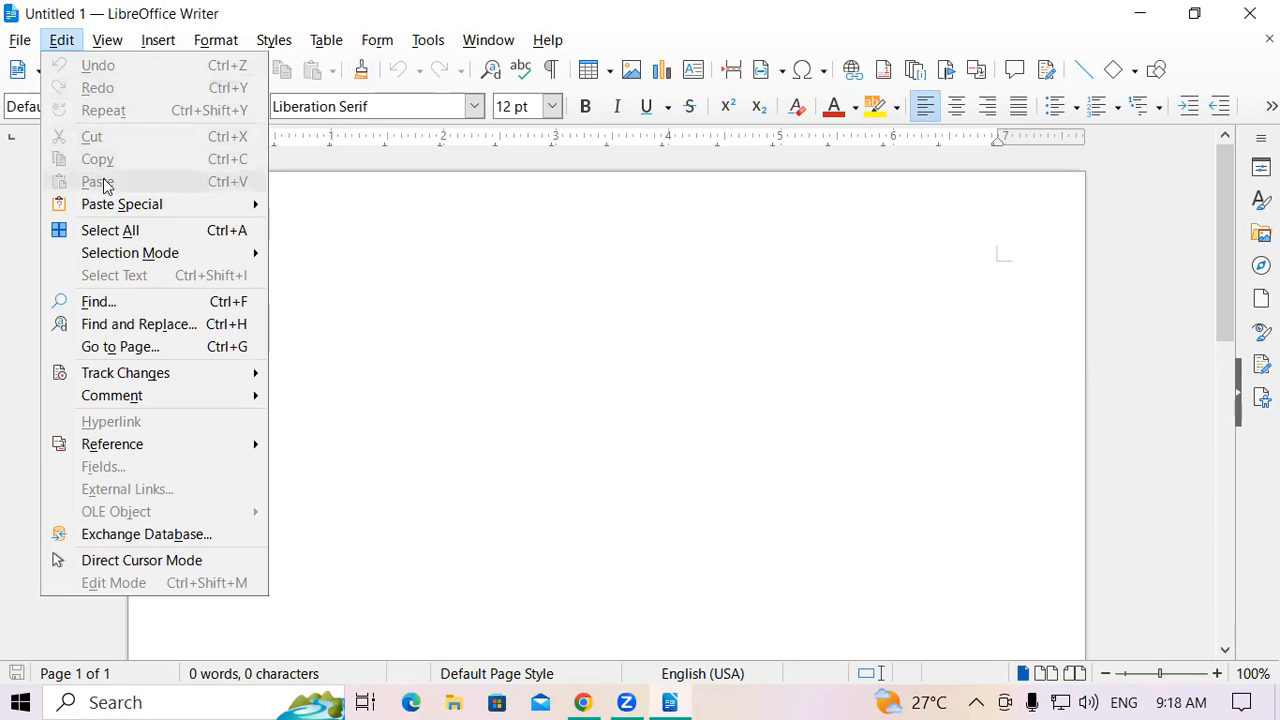
View the greyed-out Paste Special options like unformatted text and nested table, then close the menus
{"action": "mouse_move", "coordinate": [132, 208]}
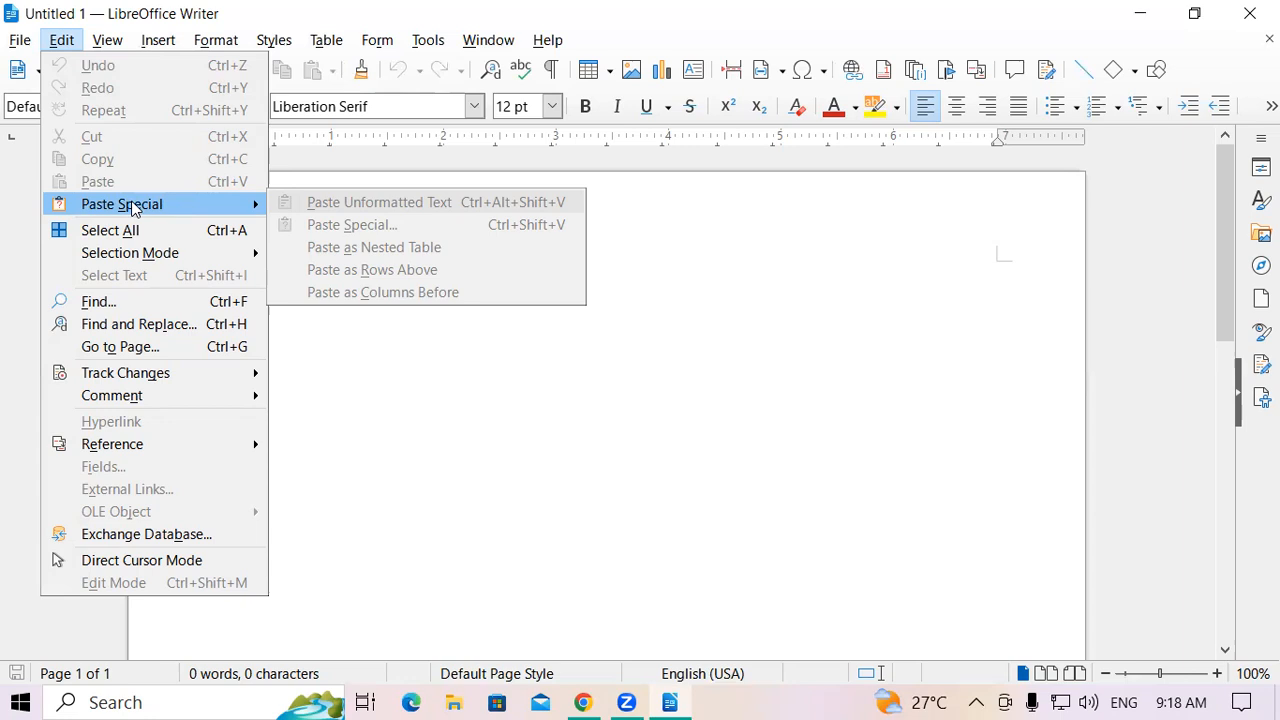
{"action": "left_click", "coordinate": [938, 582]}
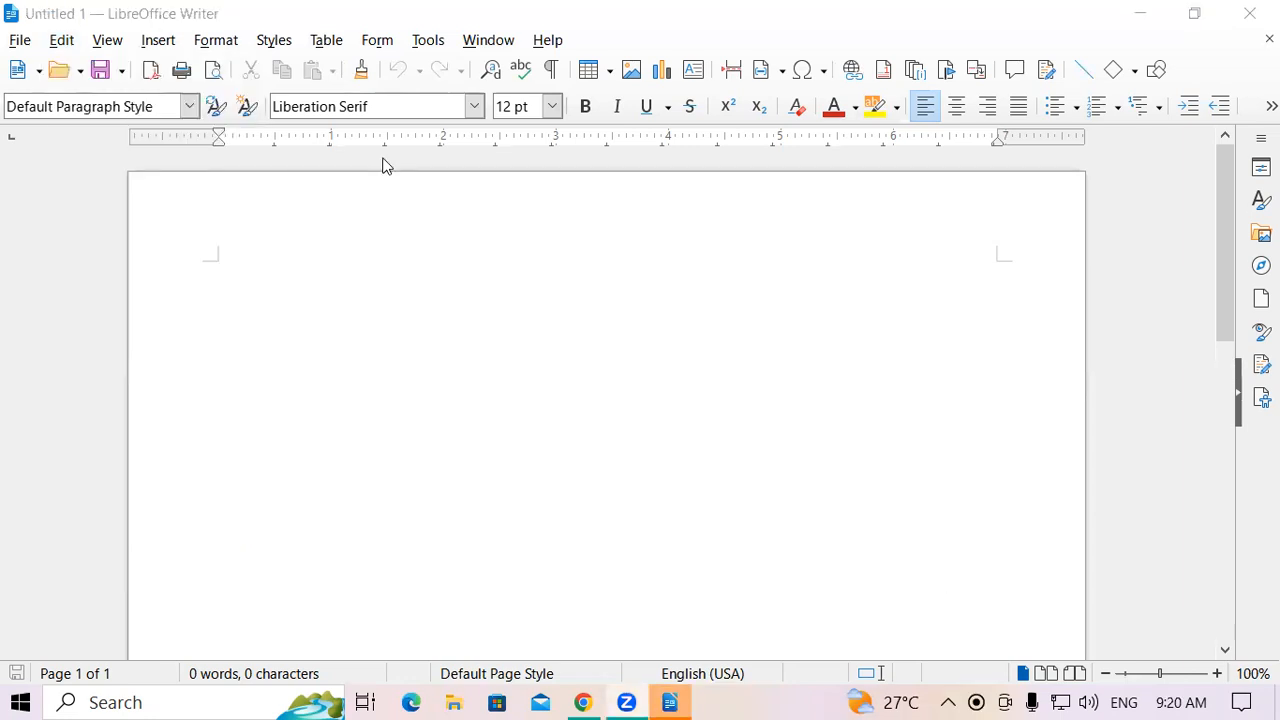
Reopen the Edit menu over the empty Untitled 1 page
{"action": "left_click", "coordinate": [64, 42]}
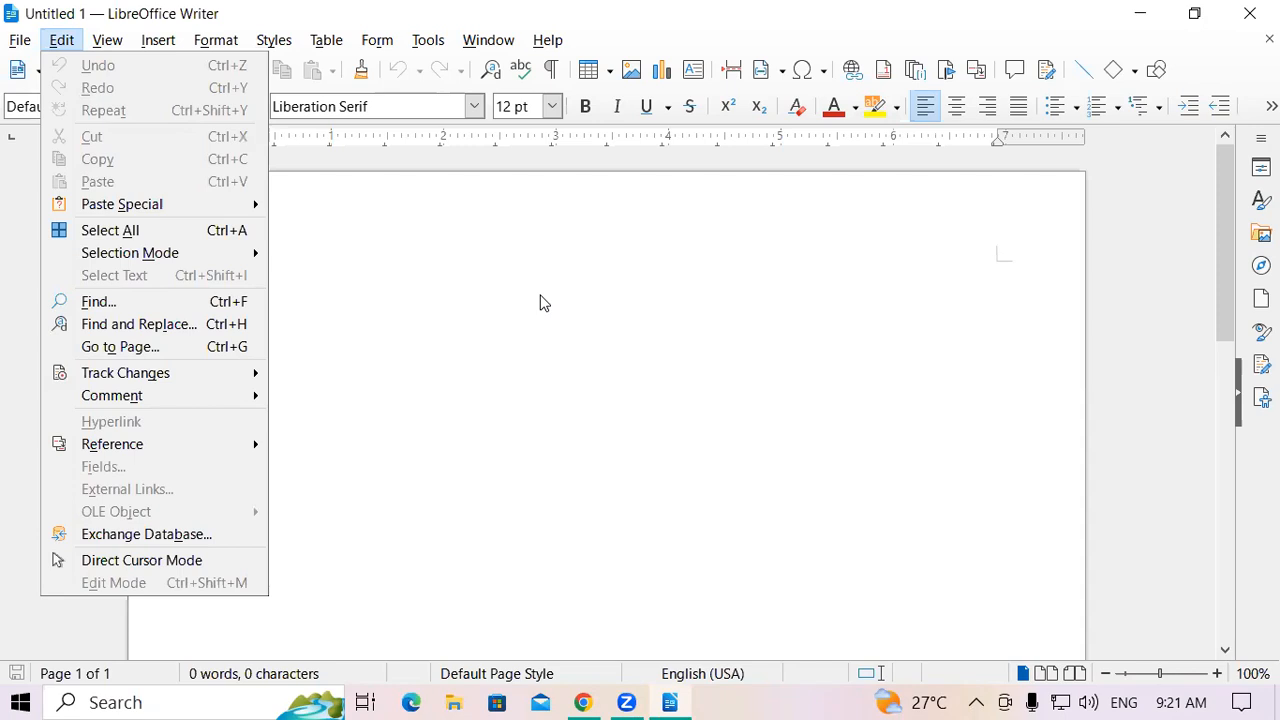
{"action": "mouse_move", "coordinate": [240, 260]}
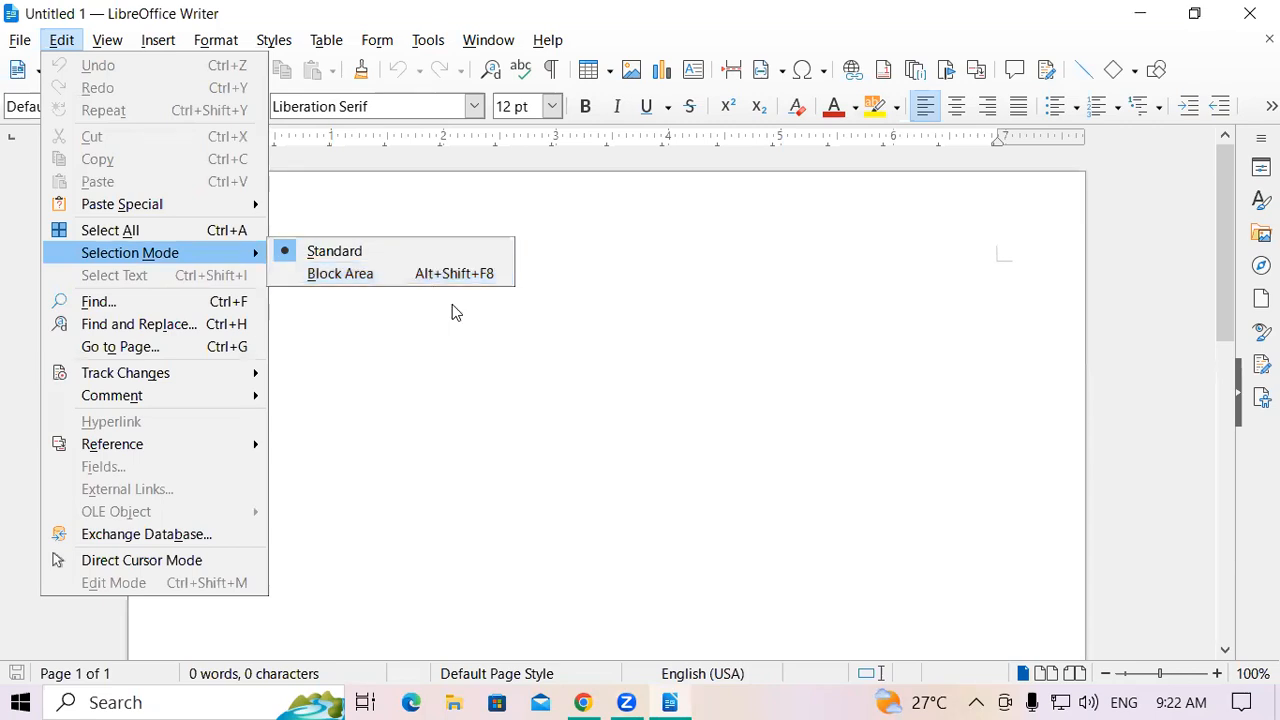
{"action": "left_click", "coordinate": [518, 343]}
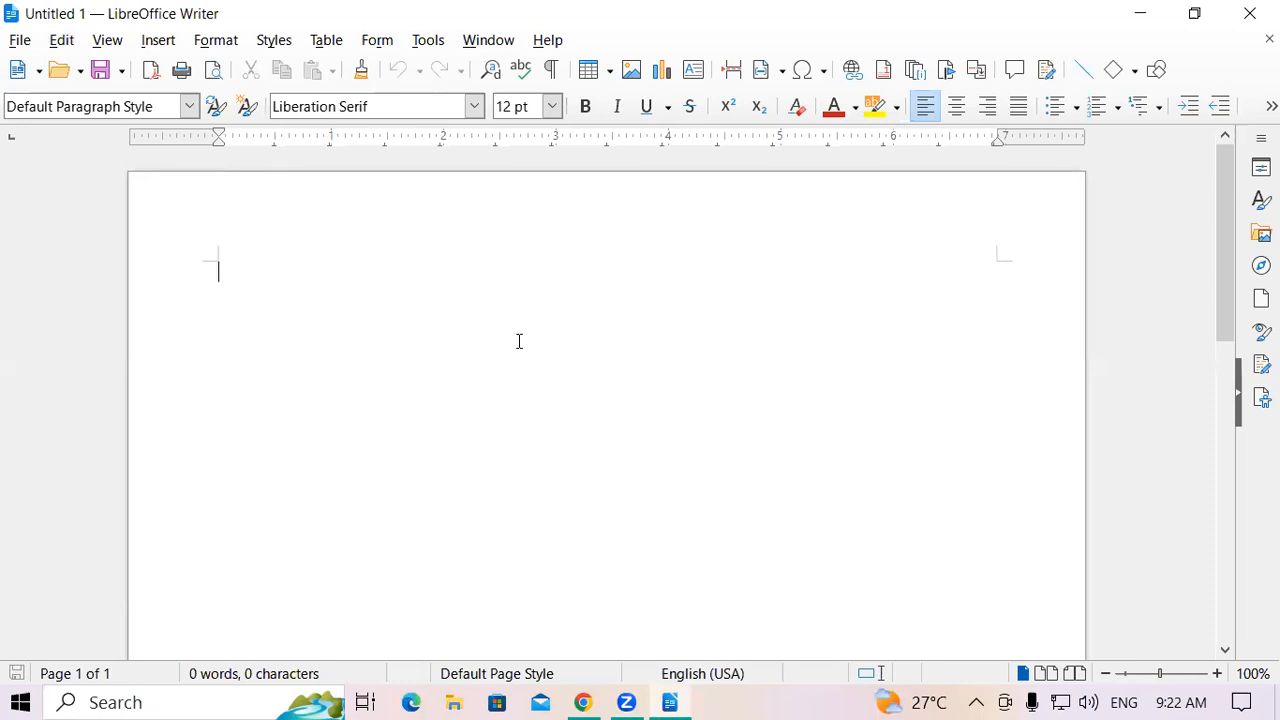
Insert a dummy-text paragraph with the dt AutoText shortcut and F3, then check the Edit menu
{"action": "type", "text": "dt"}
{"action": "key", "text": "F3"}
{"action": "left_click", "coordinate": [62, 42]}
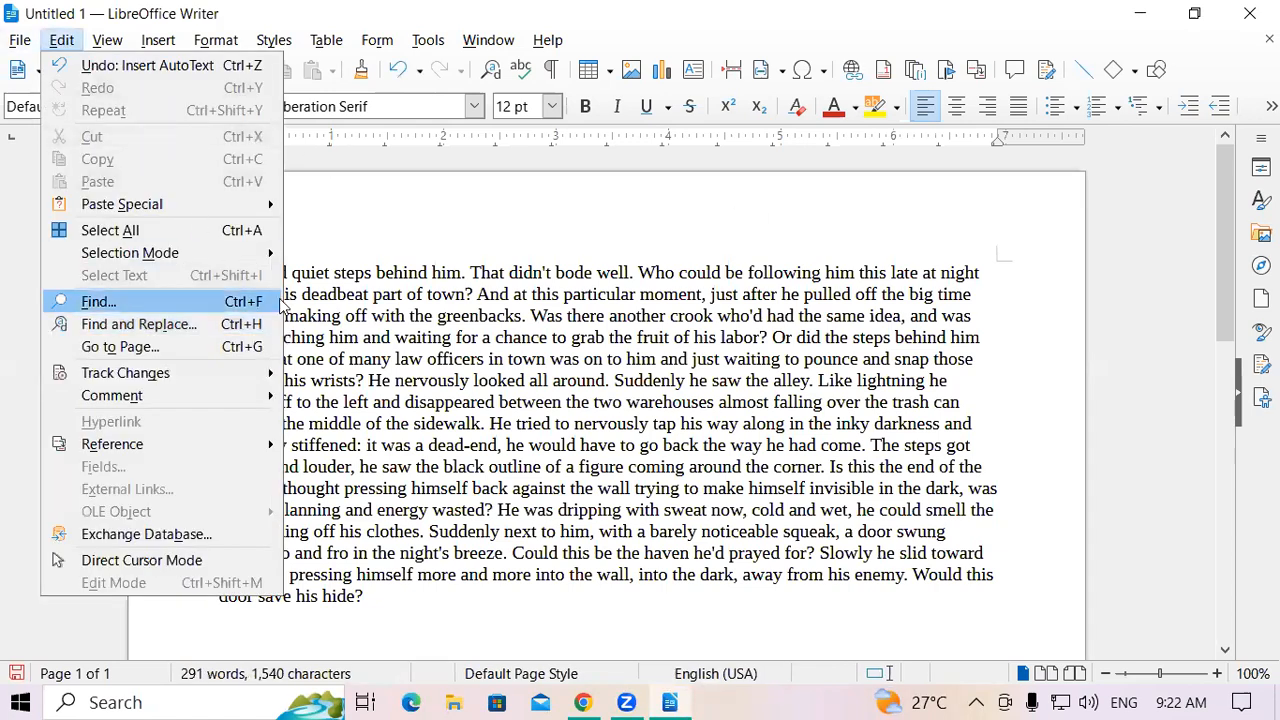
{"action": "left_click", "coordinate": [248, 277]}
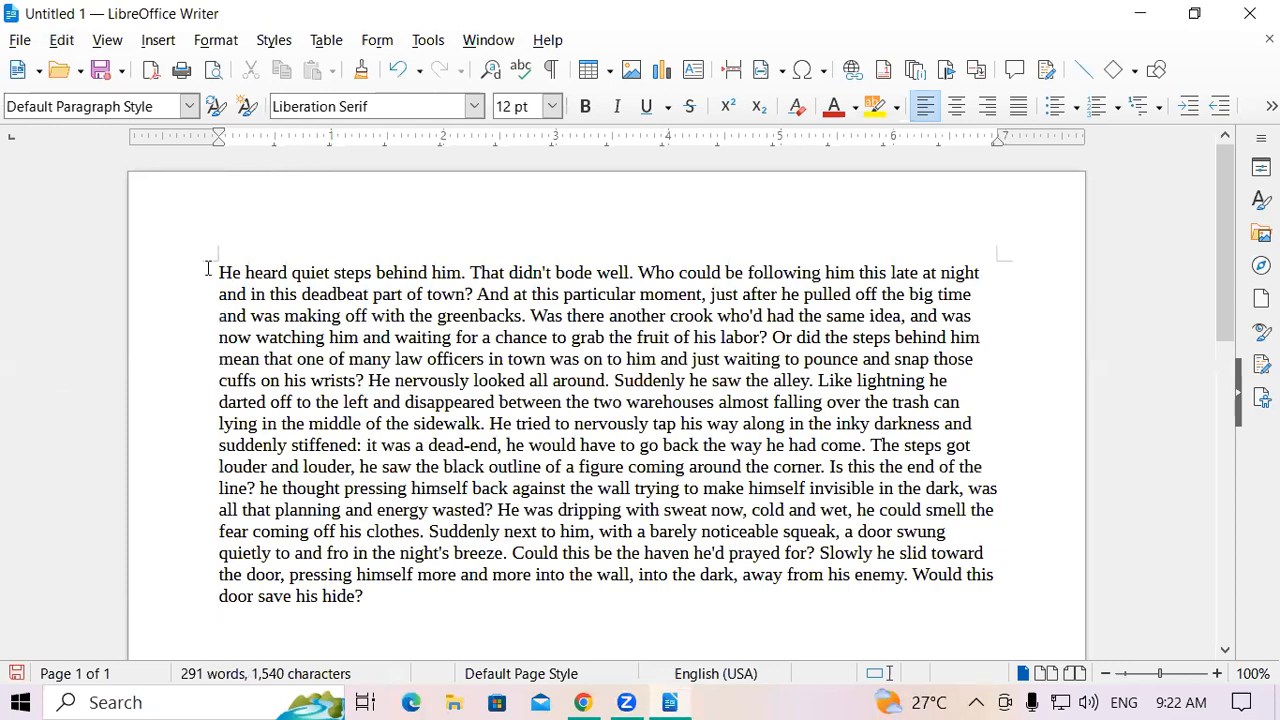
Select 'He heard quiet steps behind' to view its Edit commands, then try selecting the second line
{"action": "left_click_drag", "start_coordinate": [216, 272], "coordinate": [428, 276]}
{"action": "left_click", "coordinate": [64, 41]}
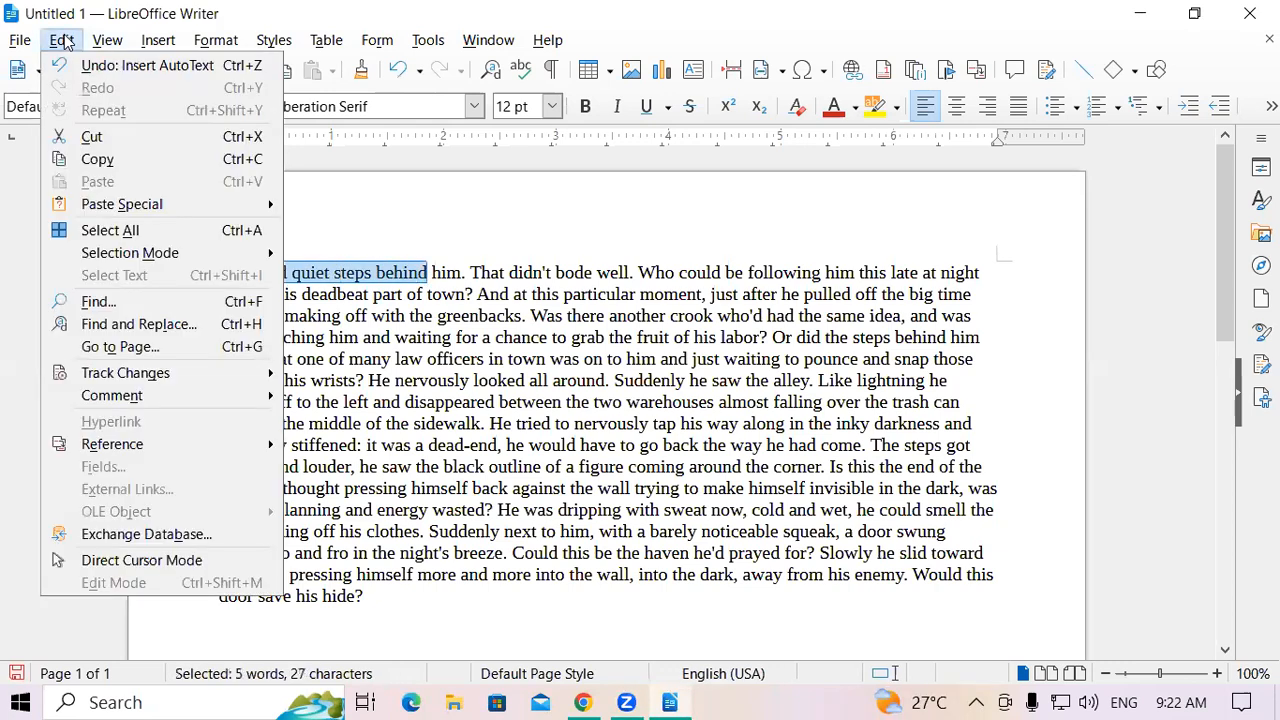
{"action": "left_click", "coordinate": [534, 310]}
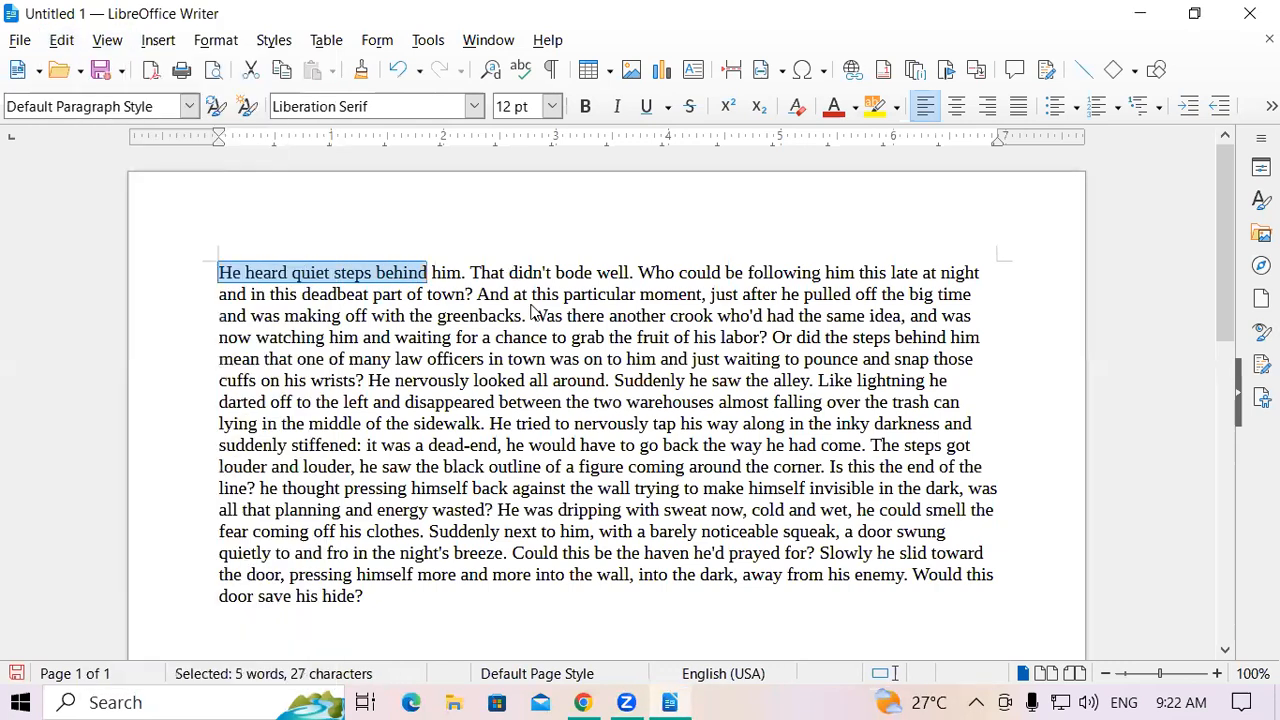
{"action": "left_click", "coordinate": [474, 300]}
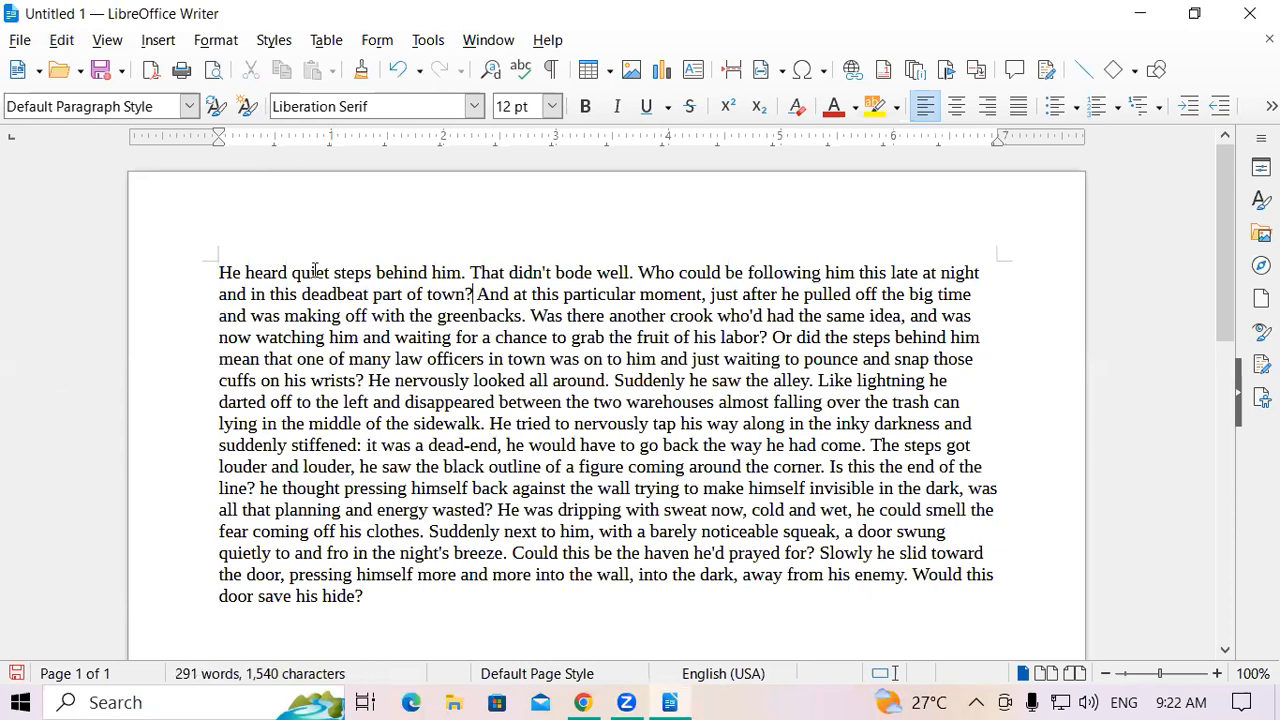
{"action": "left_click_drag", "start_coordinate": [217, 294], "coordinate": [440, 293]}
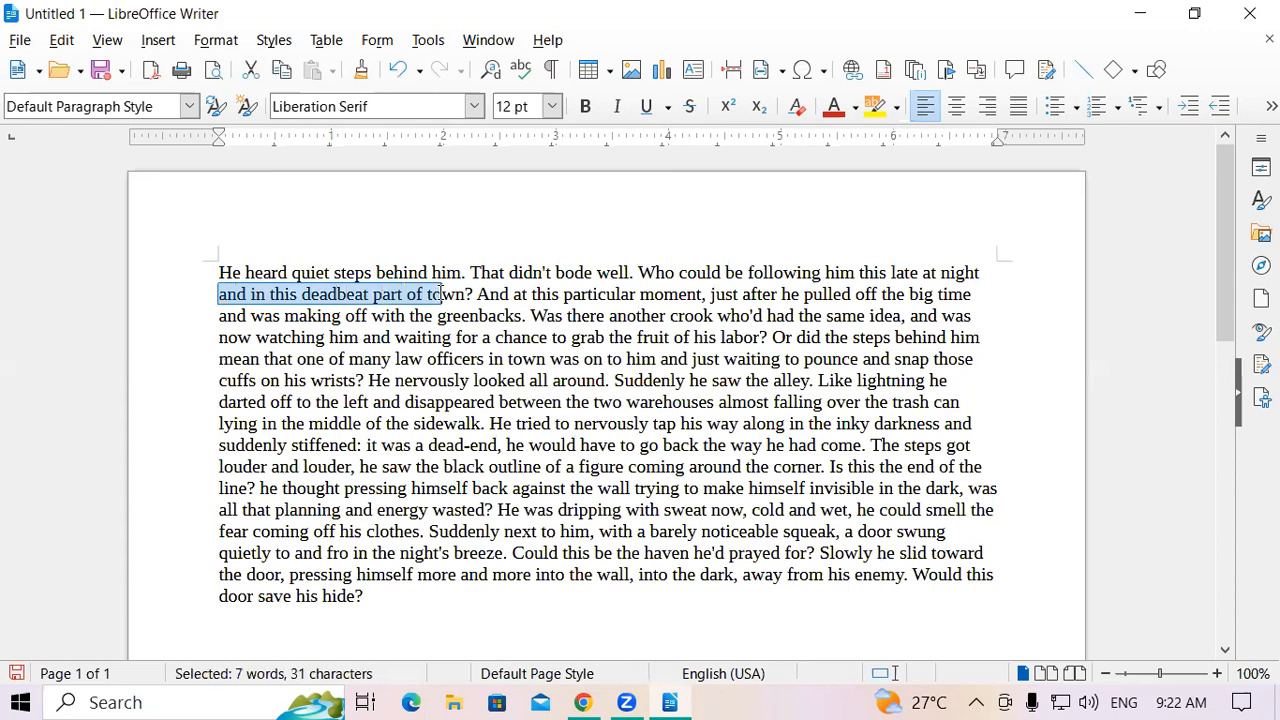
{"action": "left_click", "coordinate": [487, 289]}
{"action": "left_click", "coordinate": [64, 41]}
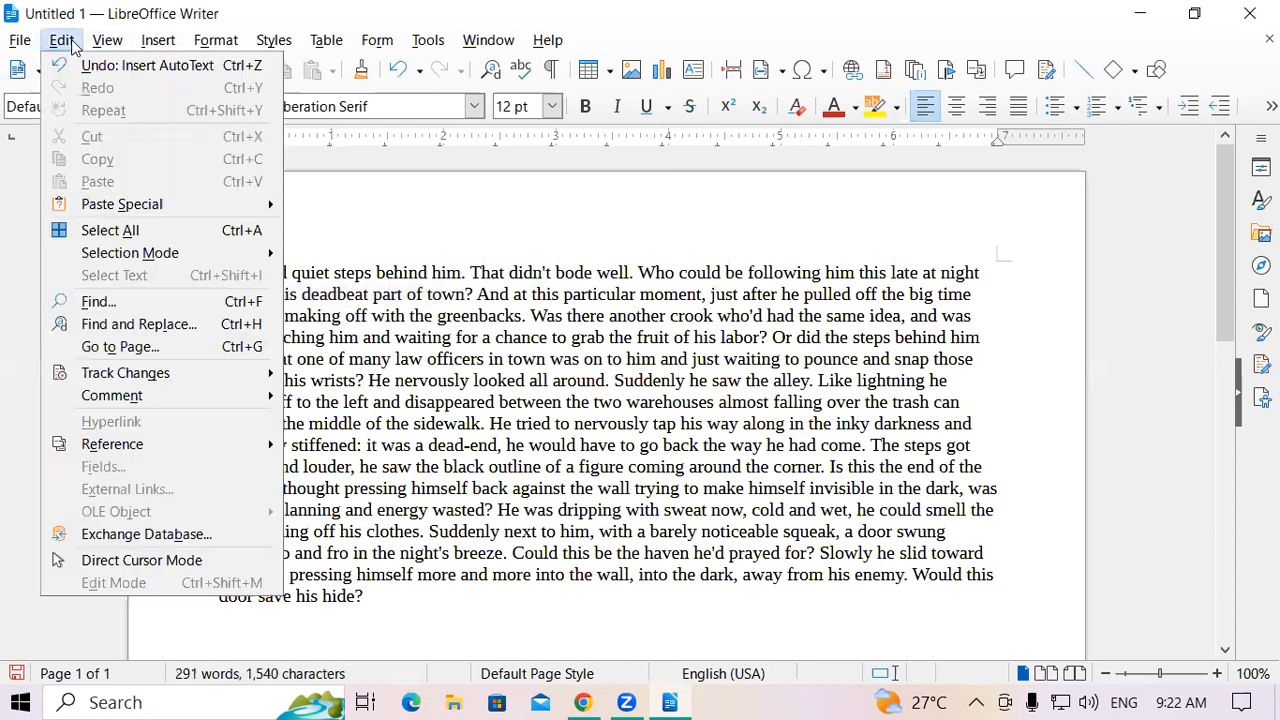
{"action": "left_click", "coordinate": [73, 47]}
{"action": "left_click", "coordinate": [158, 40]}
Search 'the', replace with 'GIT' using Replace All (29 replacements), then close Find and Replace
{"action": "mouse_move", "coordinate": [60, 46]}
{"action": "left_click", "coordinate": [154, 330]}
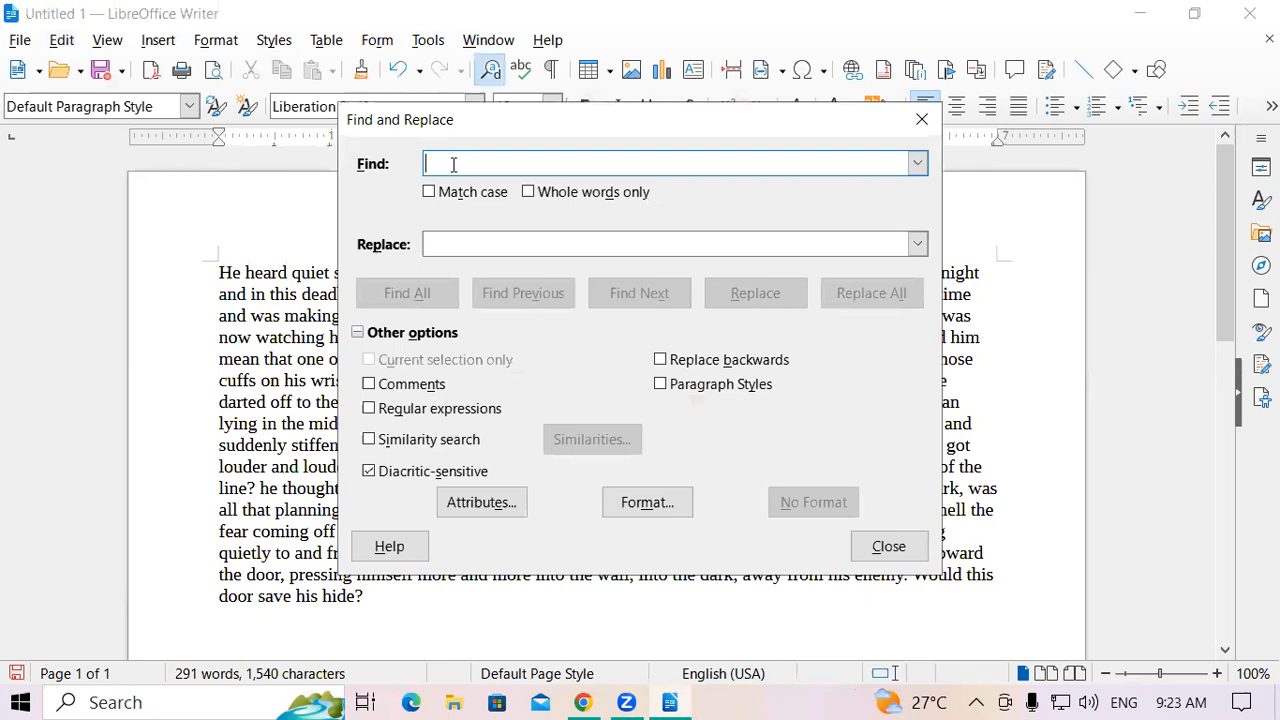
{"action": "type", "text": "the"}
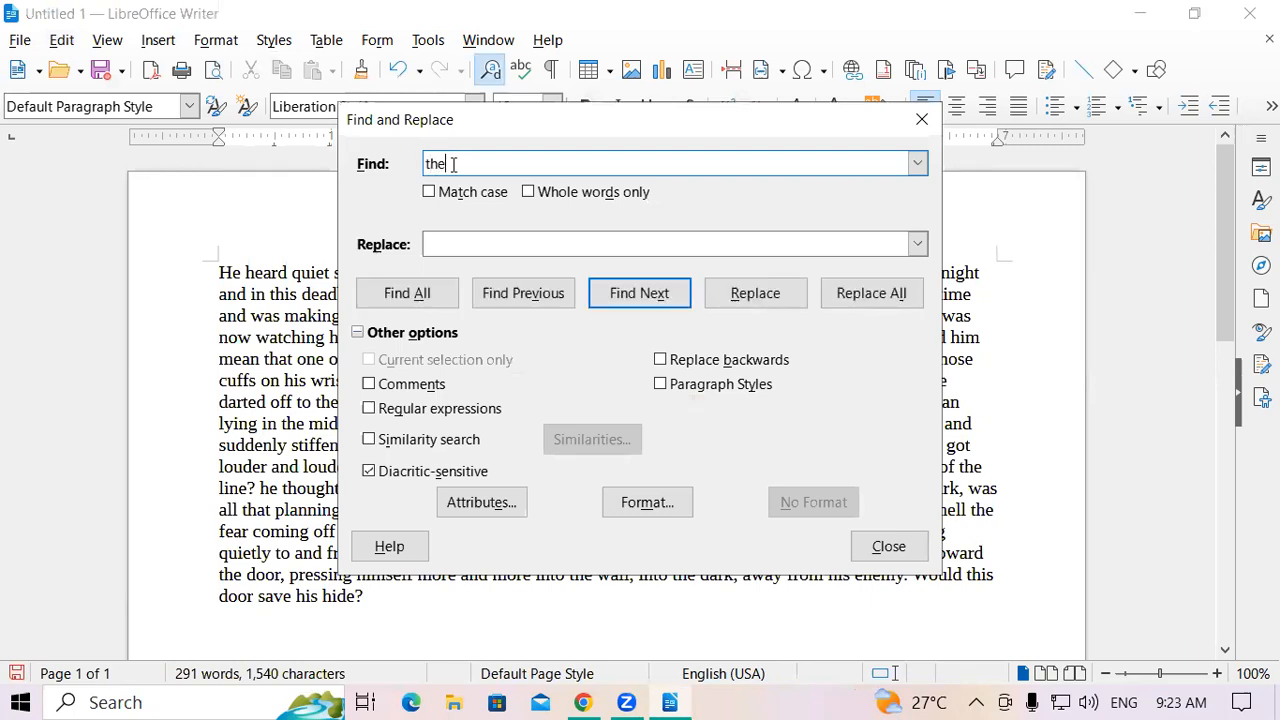
{"action": "left_click", "coordinate": [459, 237]}
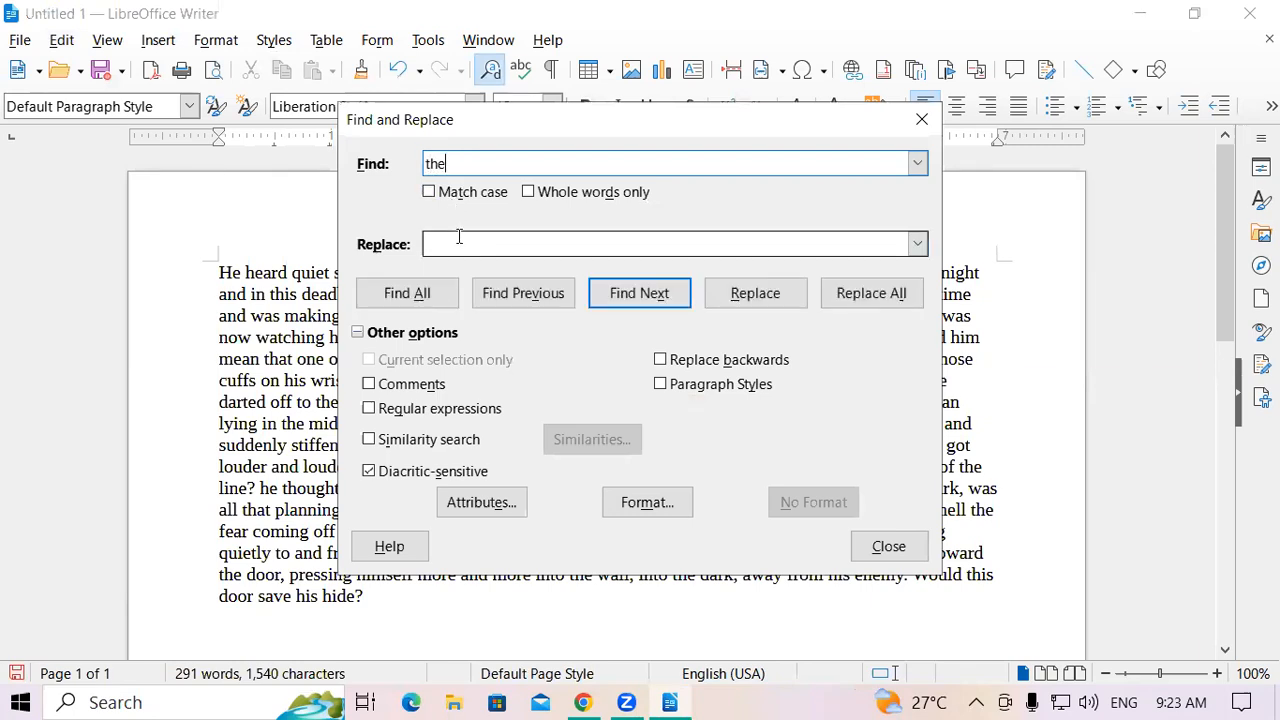
{"action": "type", "text": "GIT"}
{"action": "key", "text": "BackSpace"}
{"action": "key", "text": "BackSpace"}
{"action": "key", "text": "BackSpace"}
{"action": "left_click", "coordinate": [455, 249]}
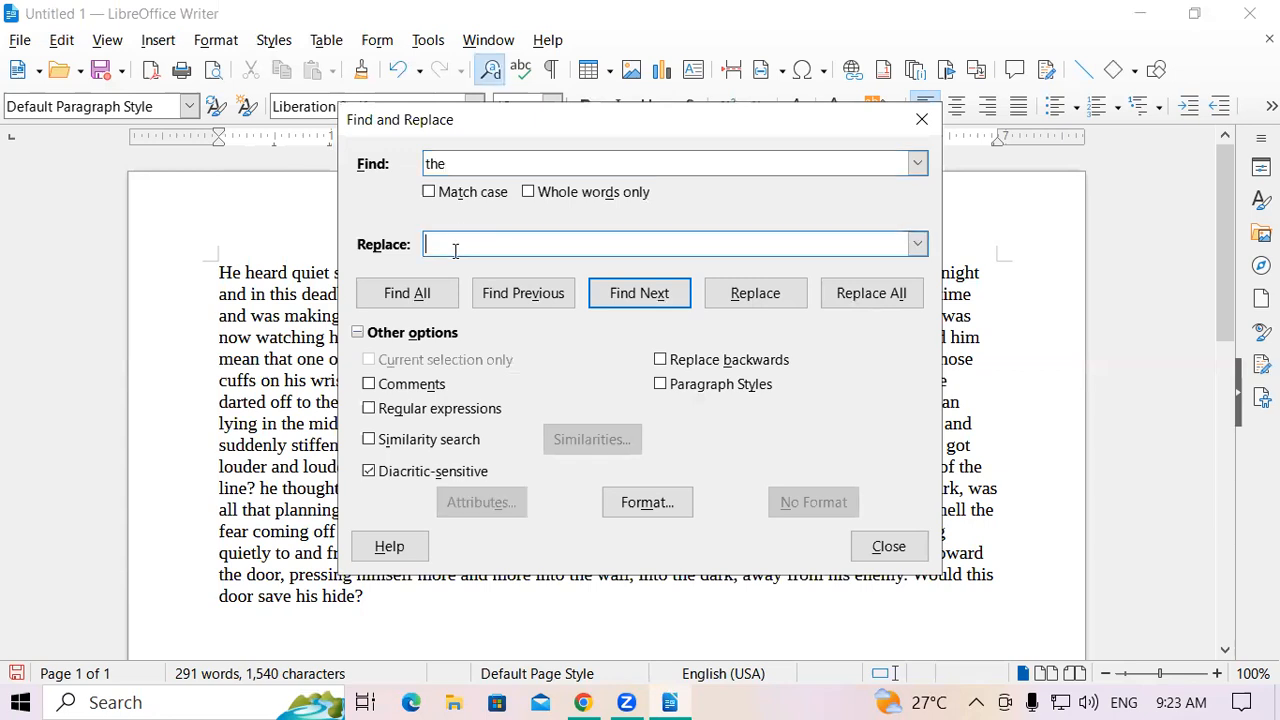
{"action": "type", "text": "GIT"}
{"action": "left_click", "coordinate": [893, 302]}
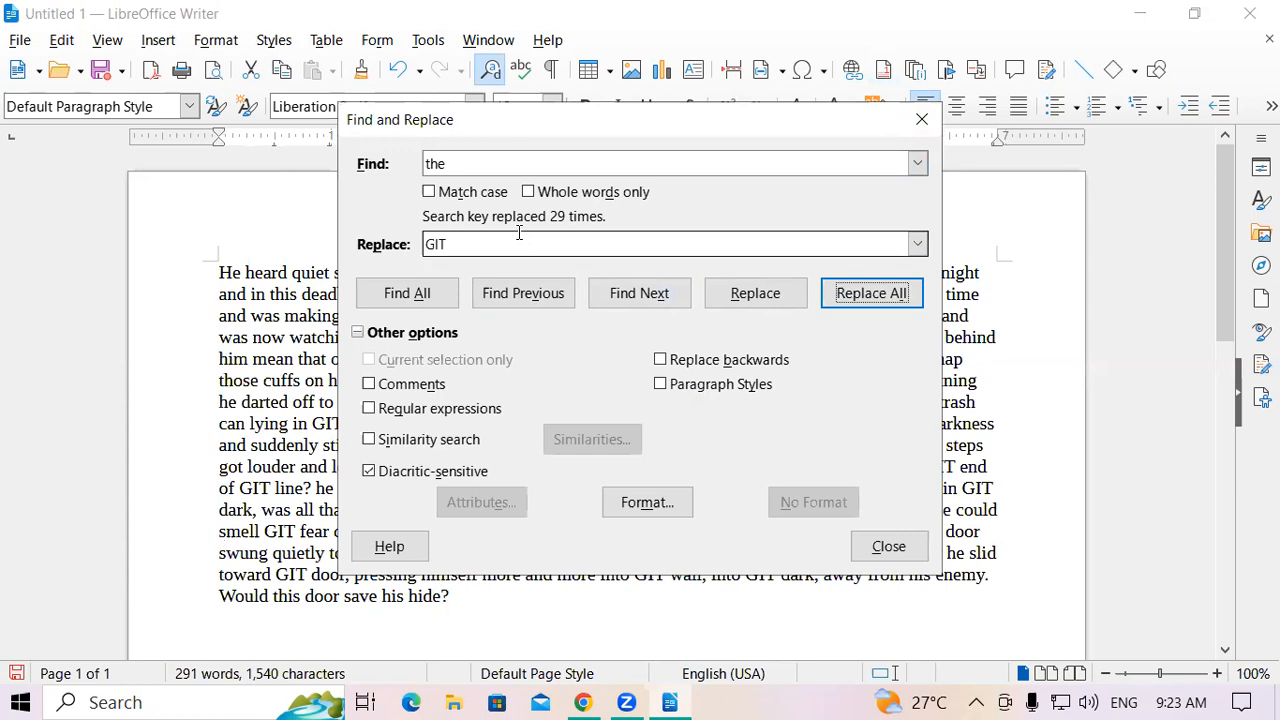
{"action": "left_click", "coordinate": [930, 117]}
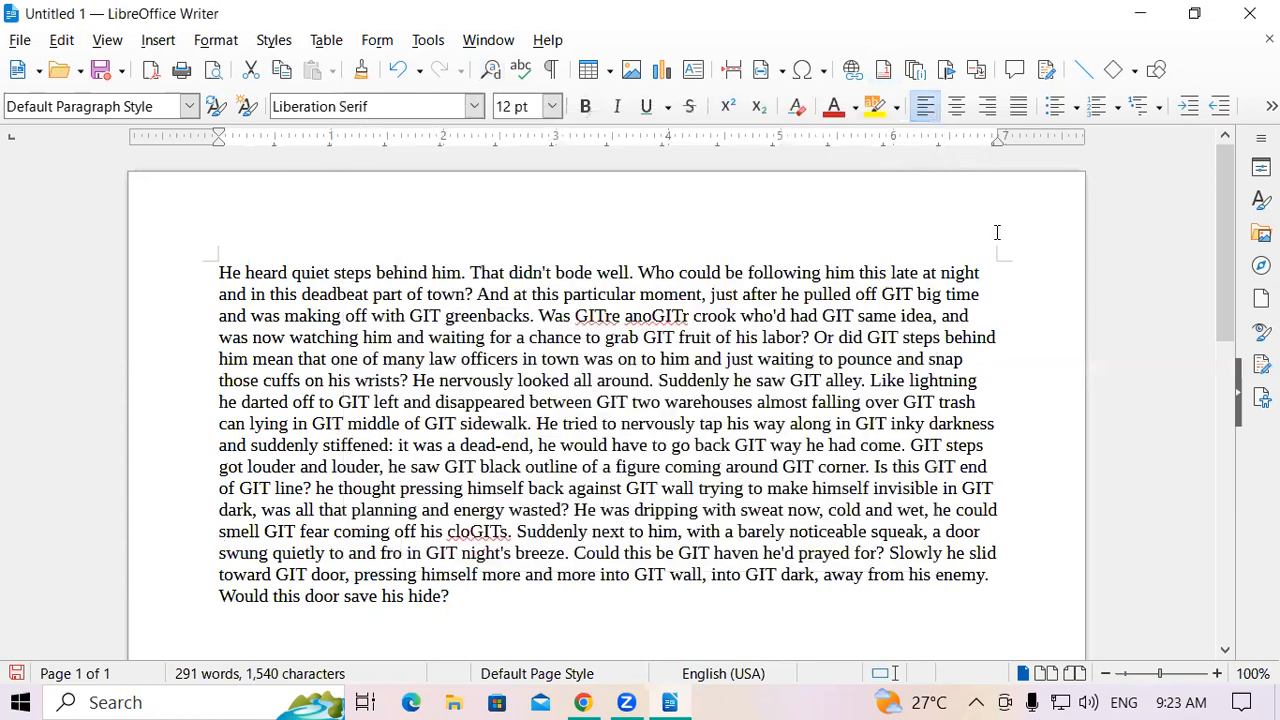
Select a few GIT-altered words to inspect them, then undo the Replace All with Ctrl+Z
{"action": "left_click_drag", "start_coordinate": [586, 316], "coordinate": [614, 316]}
{"action": "double_click", "coordinate": [742, 445]}
{"action": "double_click", "coordinate": [904, 445]}
{"action": "left_click_drag", "start_coordinate": [636, 510], "coordinate": [684, 488]}
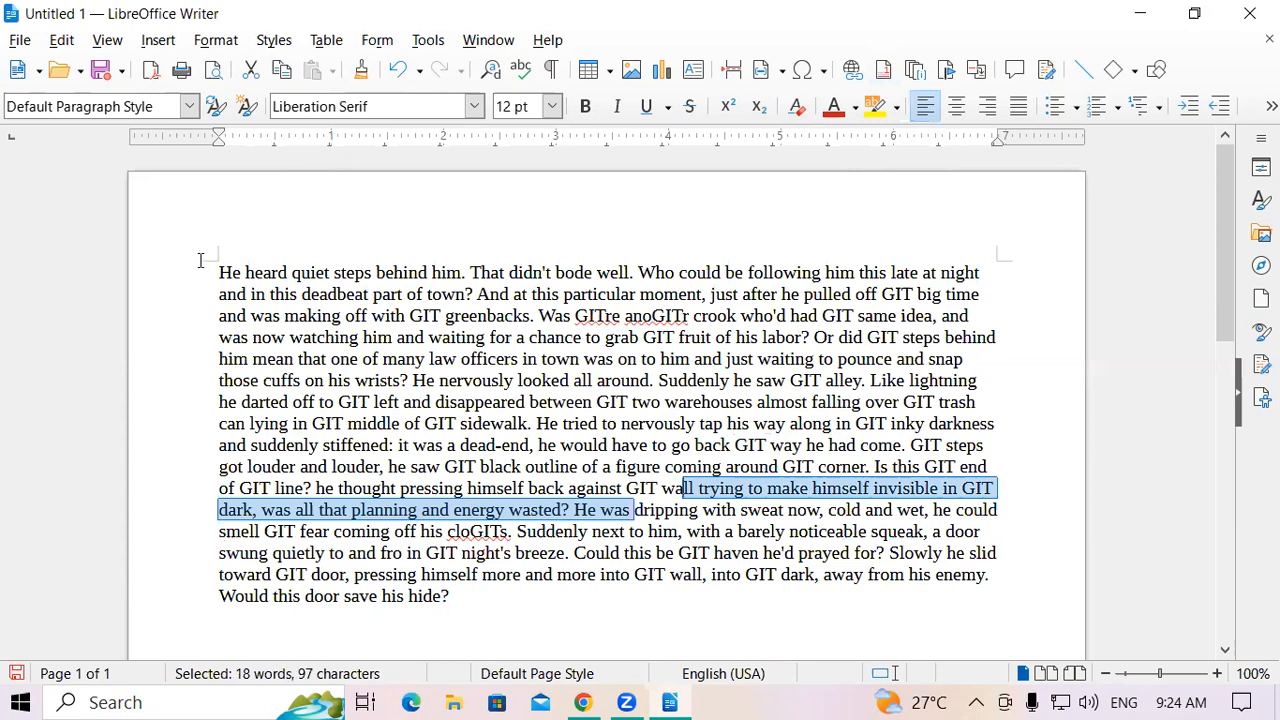
{"action": "key", "text": "ctrl+z"}
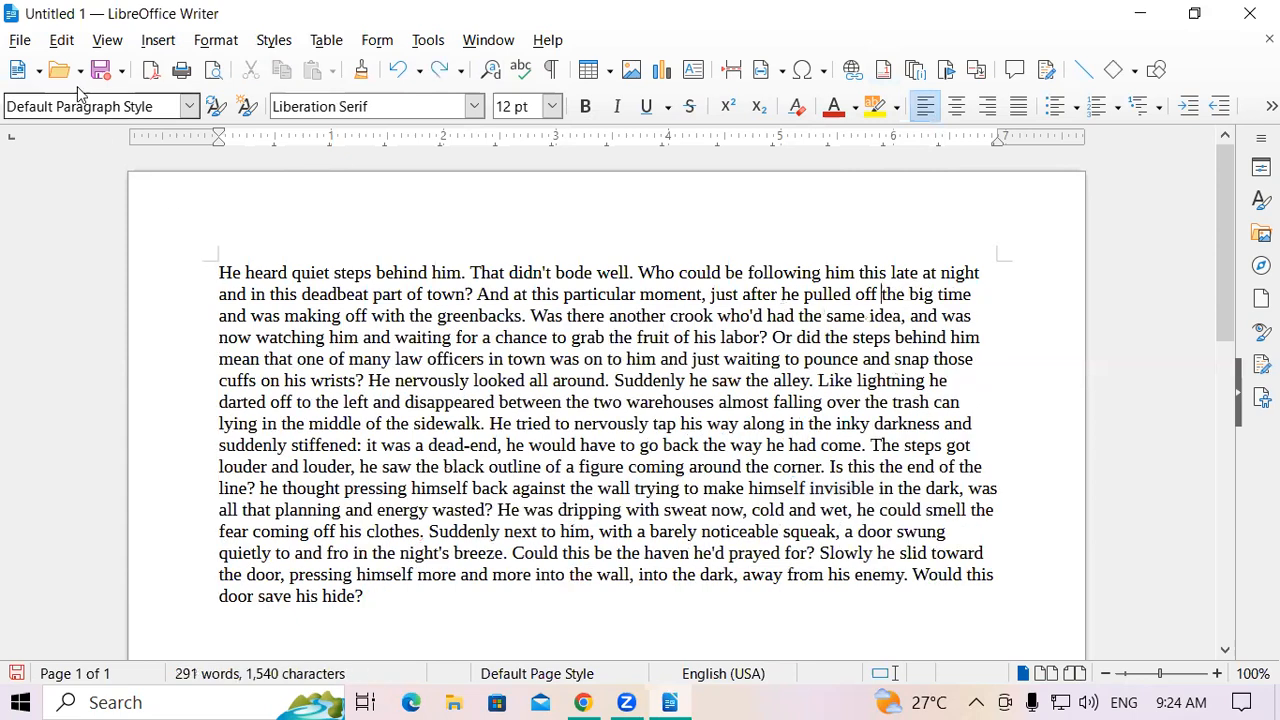
Open the quick find bar from Edit > Find, then the Find and Replace window
{"action": "left_click", "coordinate": [61, 40]}
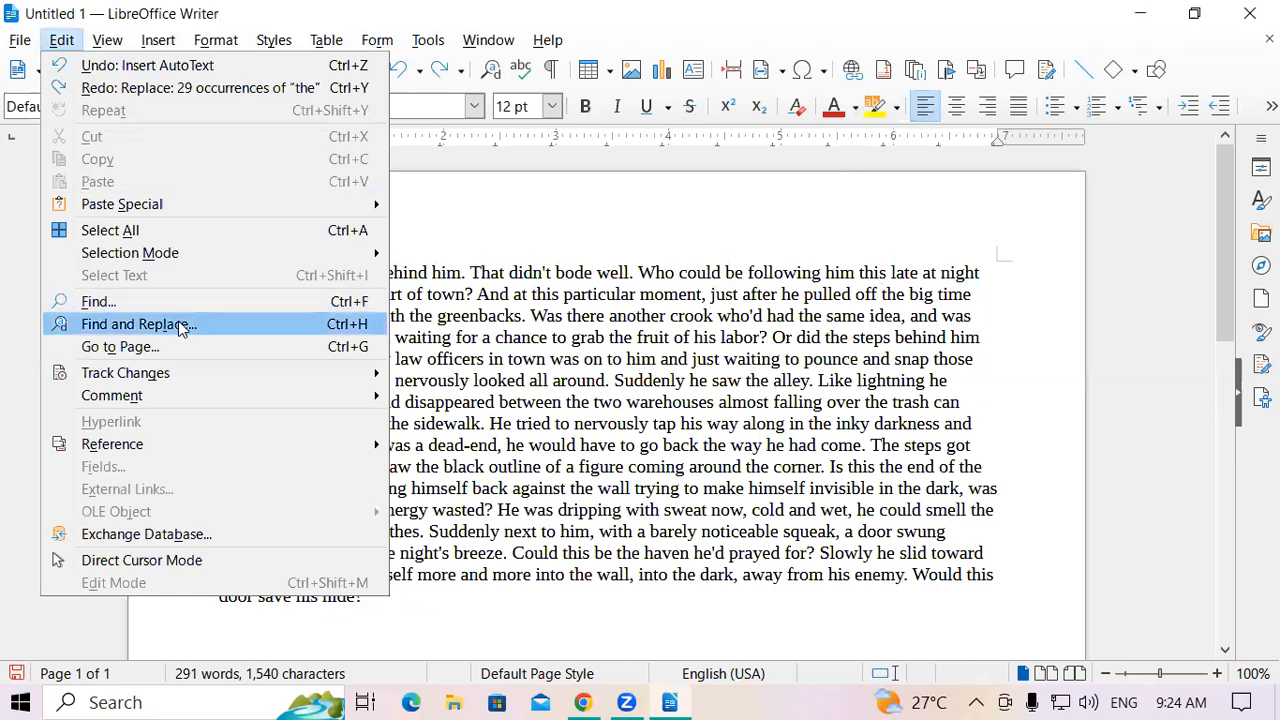
{"action": "left_click", "coordinate": [208, 304]}
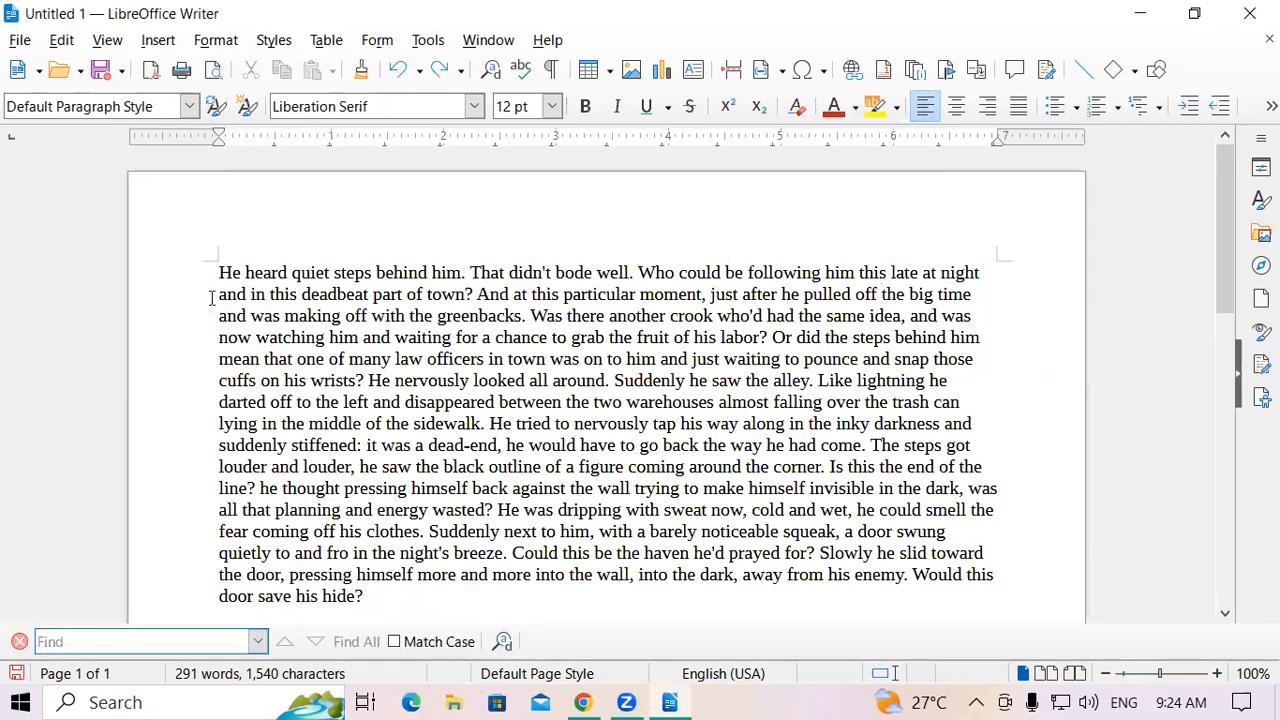
{"action": "left_click", "coordinate": [62, 40]}
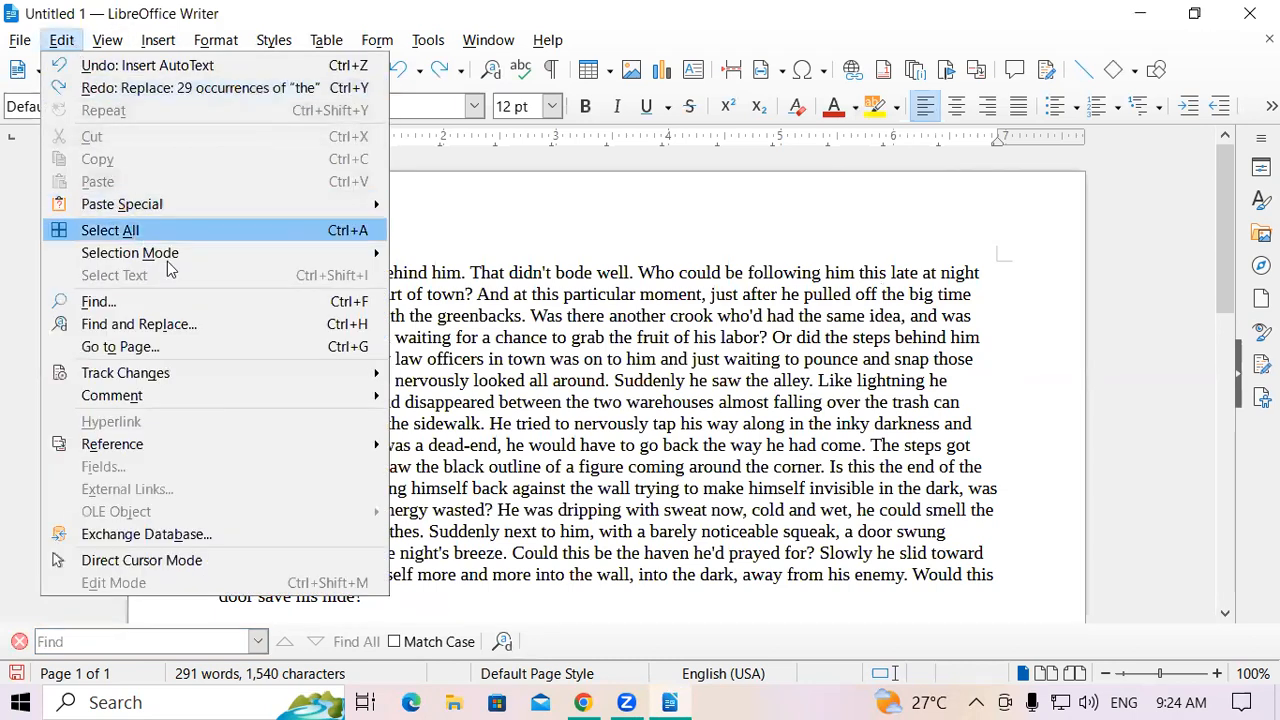
{"action": "left_click", "coordinate": [204, 324]}
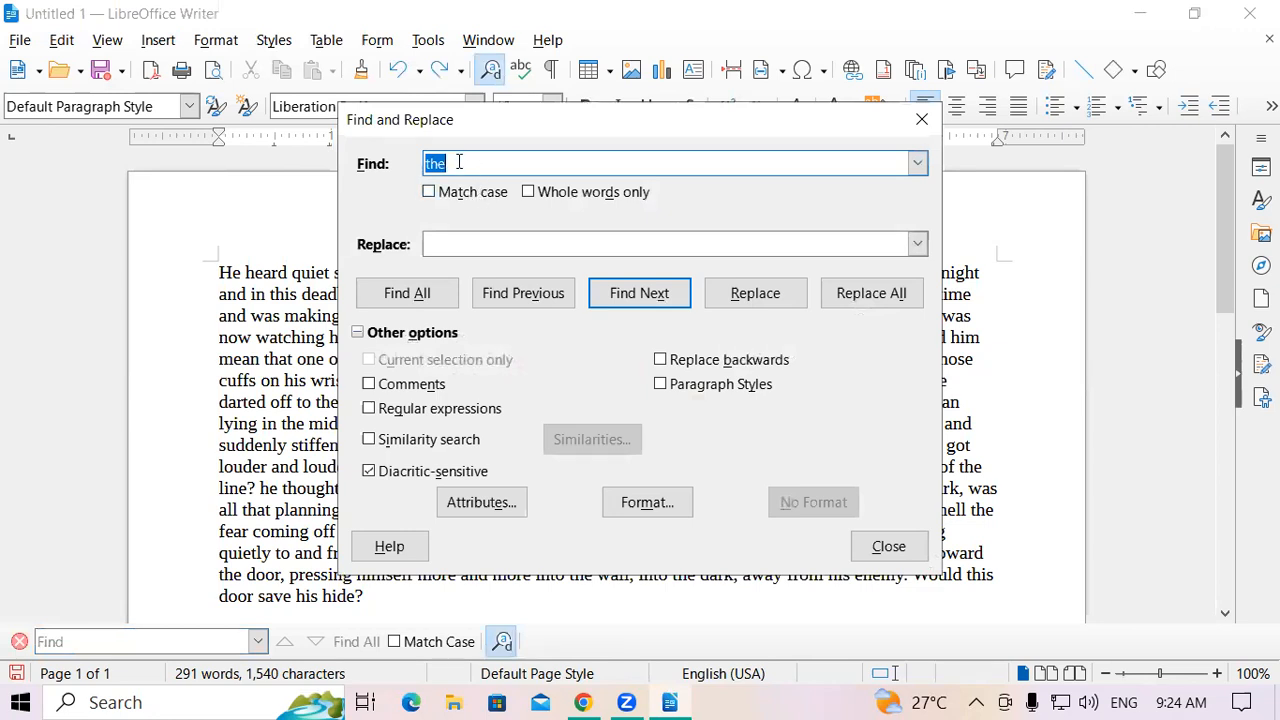
Find the next 'the', then Find All to mark all 29 matches, and close the window
{"action": "left_click", "coordinate": [656, 302]}
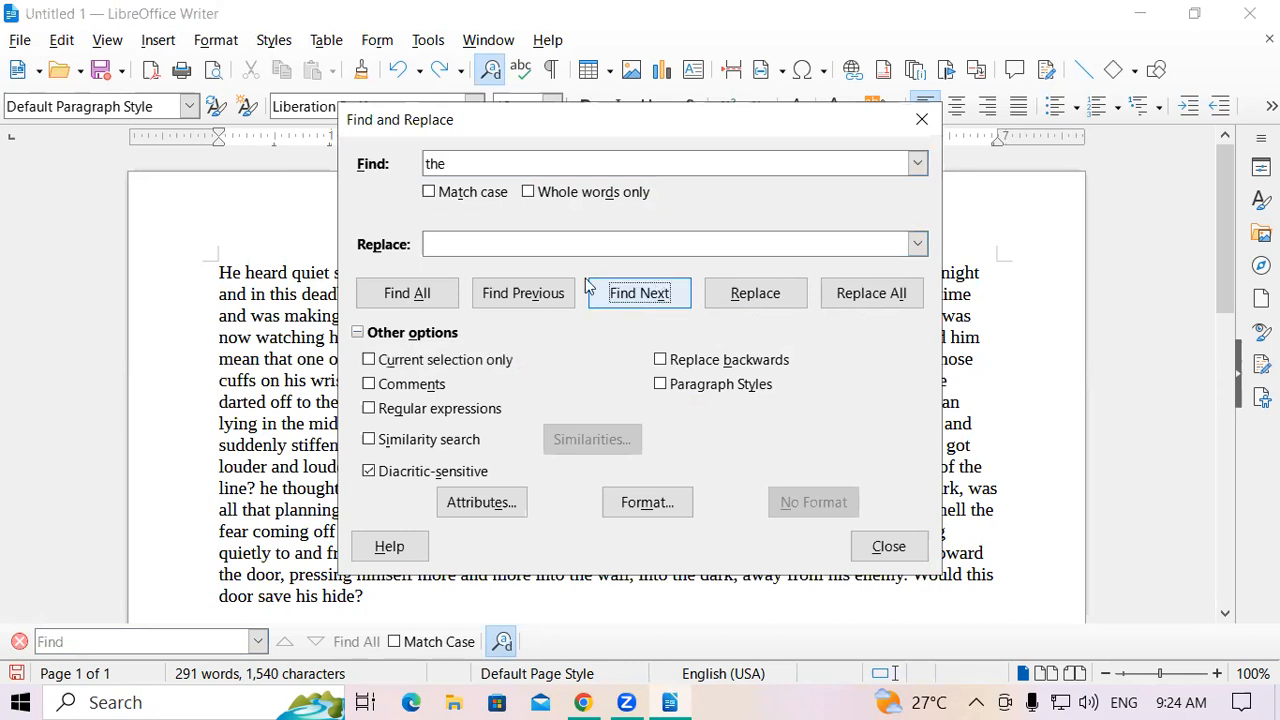
{"action": "left_click", "coordinate": [400, 298]}
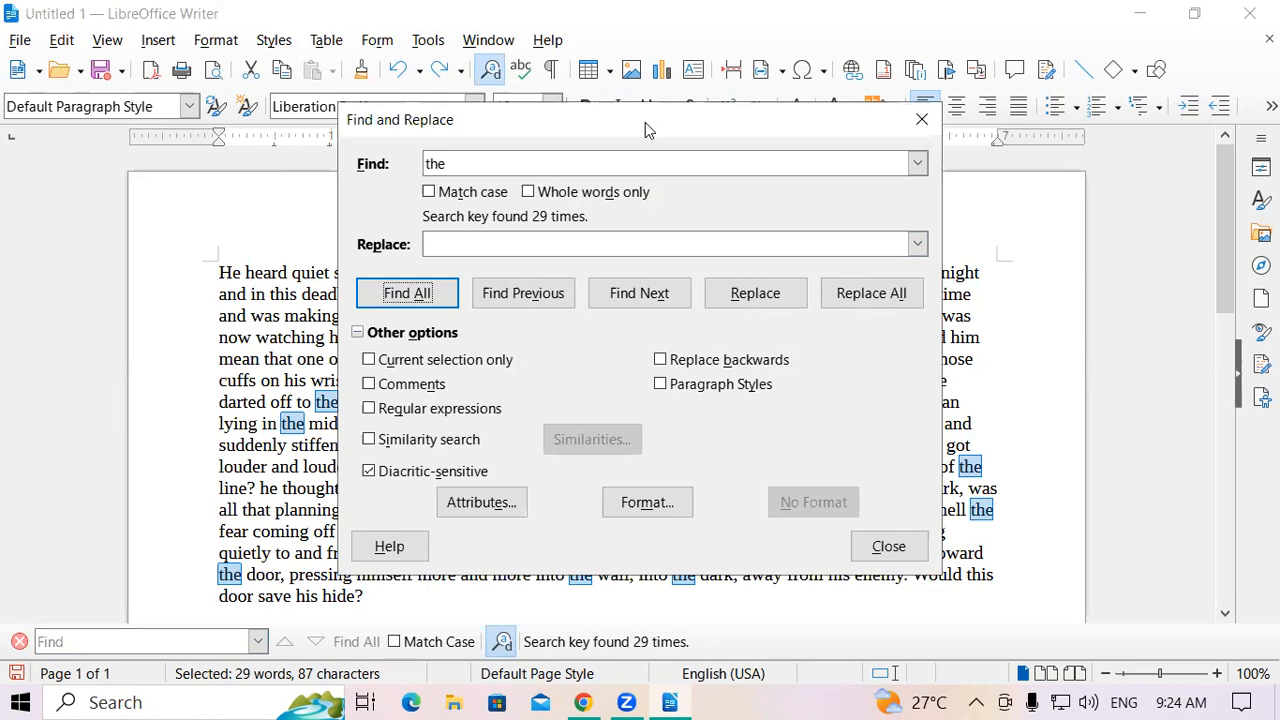
{"action": "left_click_drag", "start_coordinate": [645, 130], "coordinate": [775, 99]}
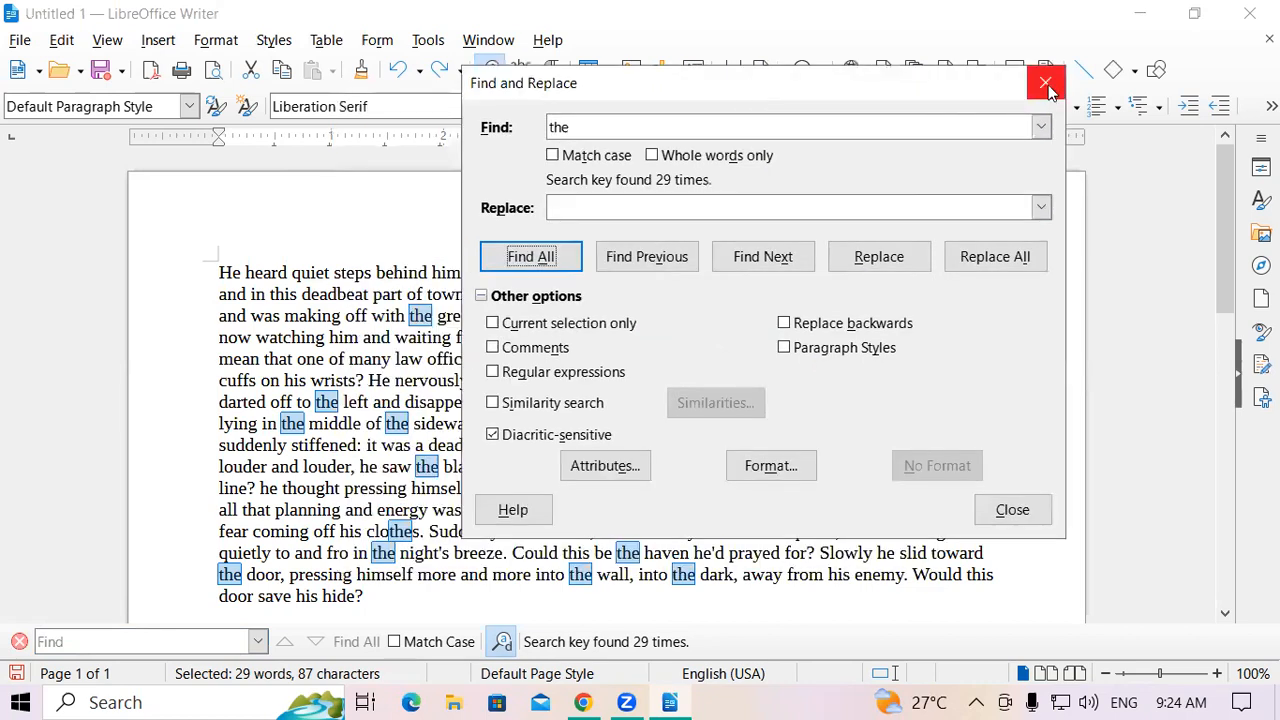
{"action": "left_click", "coordinate": [1050, 89]}
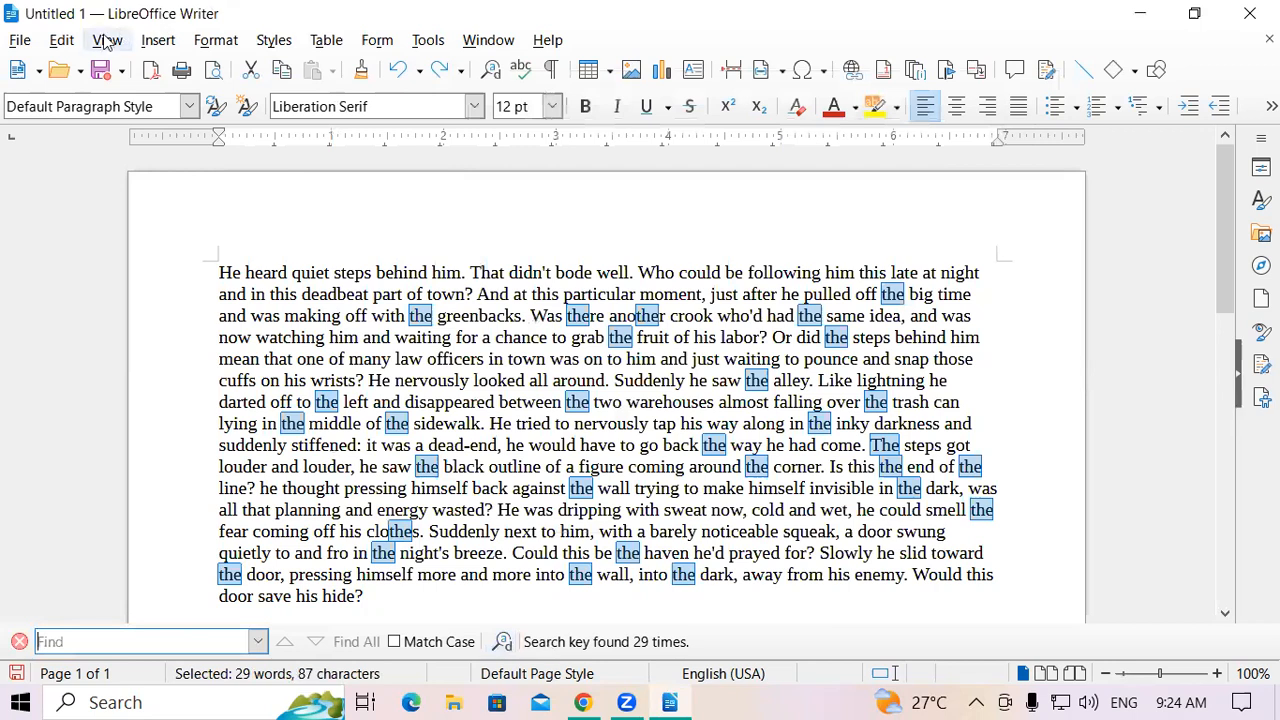
Open Edit > Go to Page twice, seeing page 1 of 1, and dismiss it each time
{"action": "left_click", "coordinate": [64, 40]}
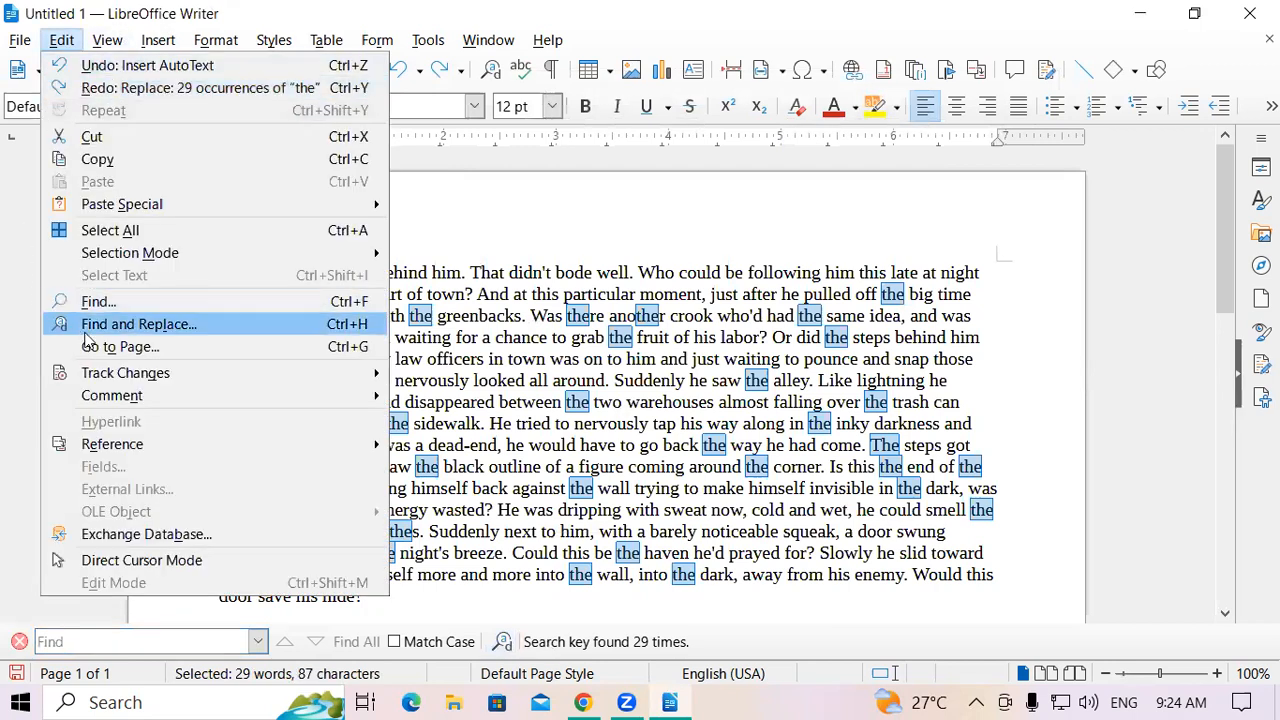
{"action": "left_click", "coordinate": [312, 347]}
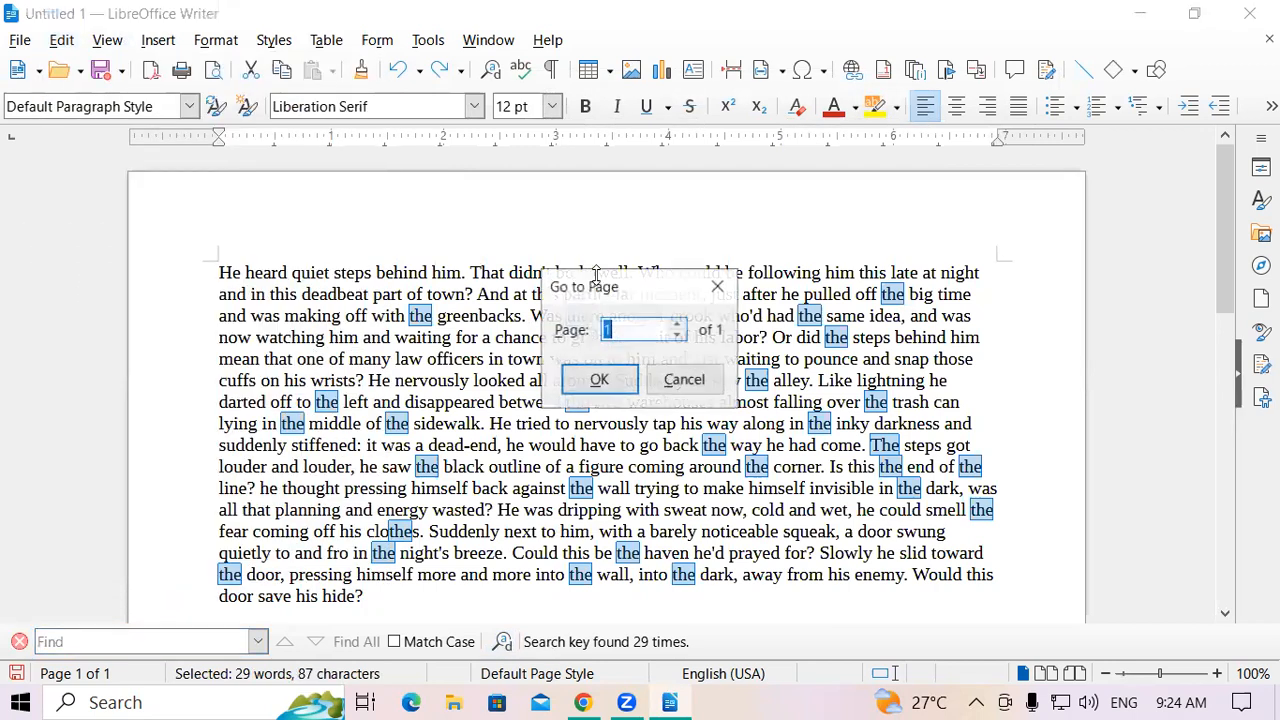
{"action": "left_click", "coordinate": [726, 290]}
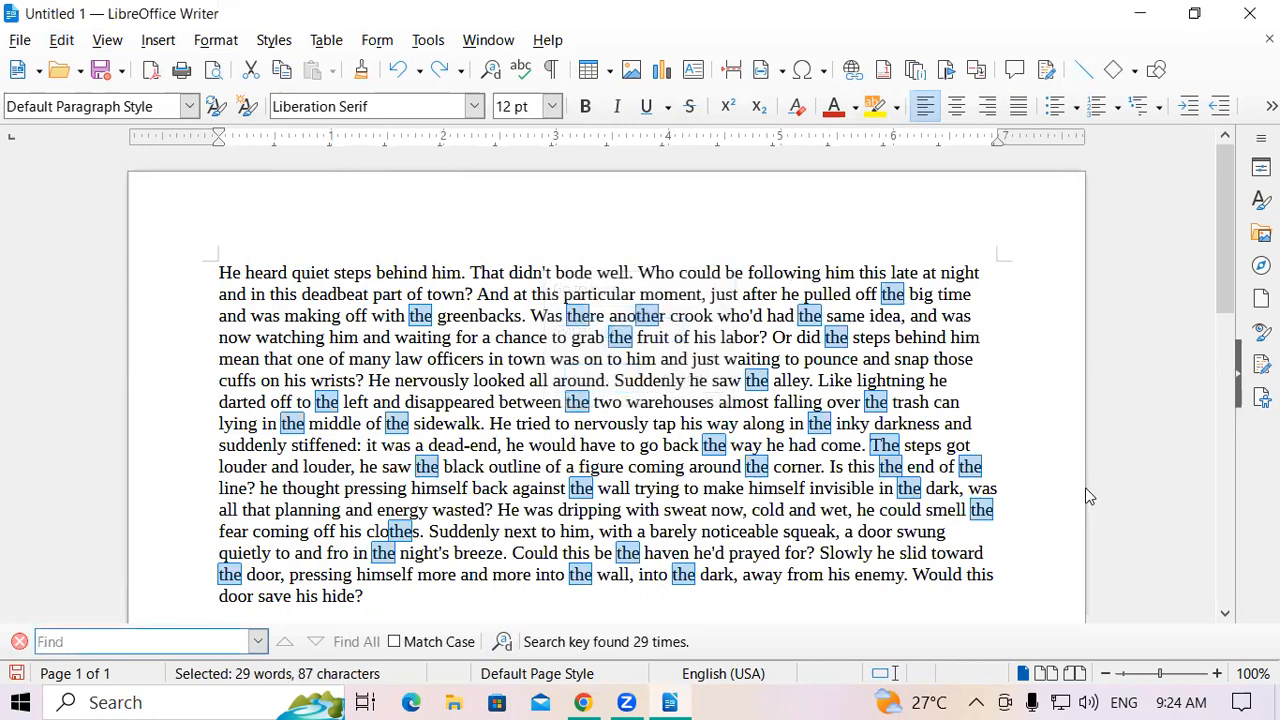
{"action": "scroll", "coordinate": [1226, 330], "scroll_direction": "down", "scroll_amount": 3}
{"action": "scroll", "coordinate": [1226, 358], "scroll_direction": "down", "scroll_amount": 6}
{"action": "scroll", "coordinate": [1222, 349], "scroll_direction": "up", "scroll_amount": 10}
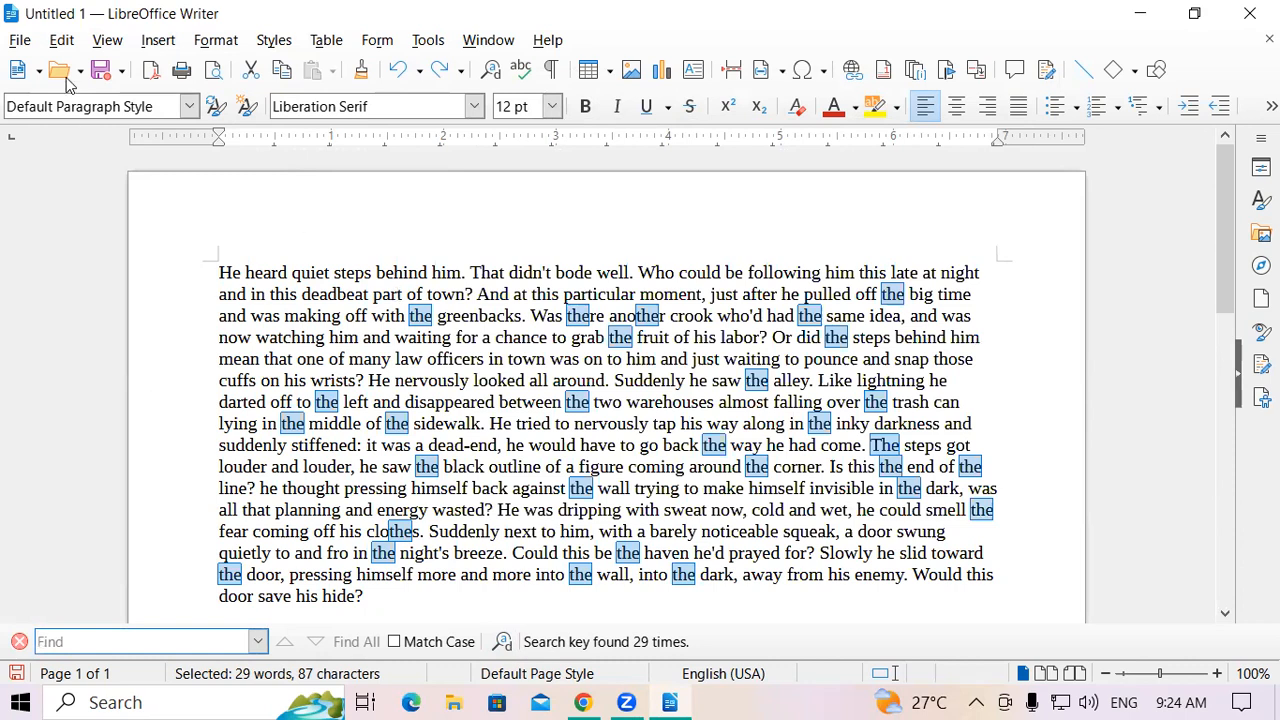
{"action": "left_click", "coordinate": [61, 40]}
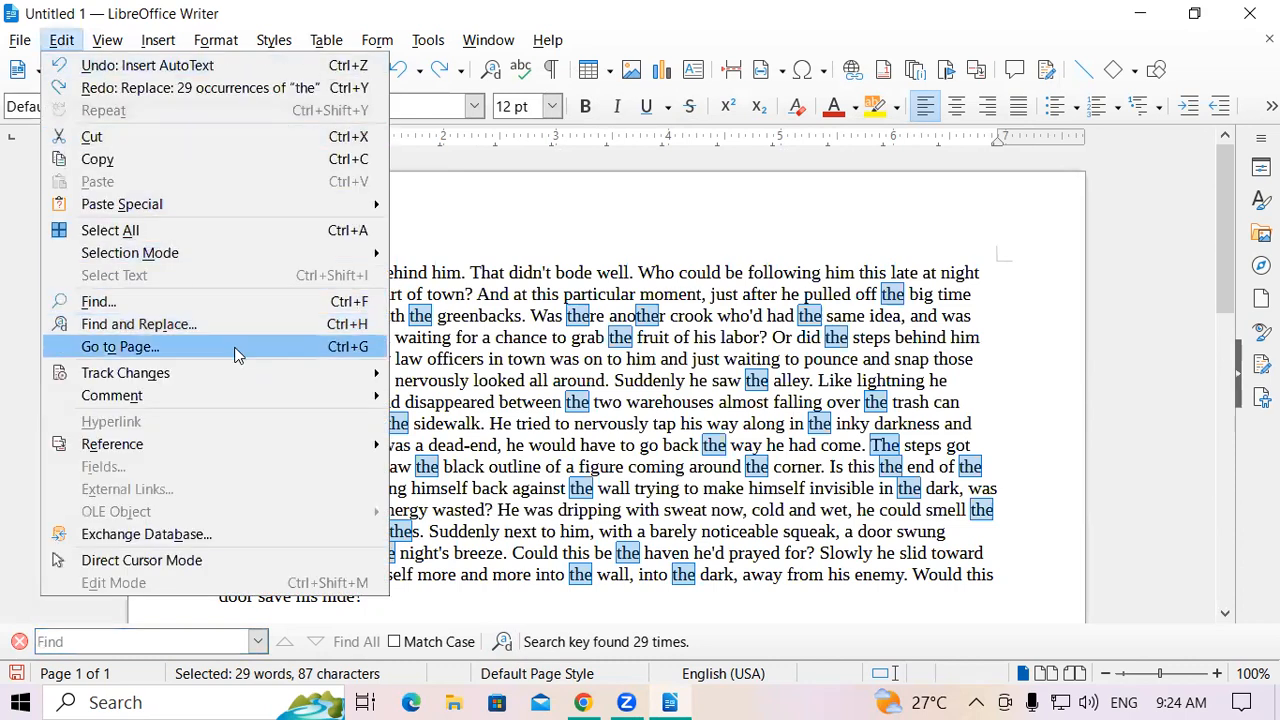
{"action": "left_click", "coordinate": [229, 347]}
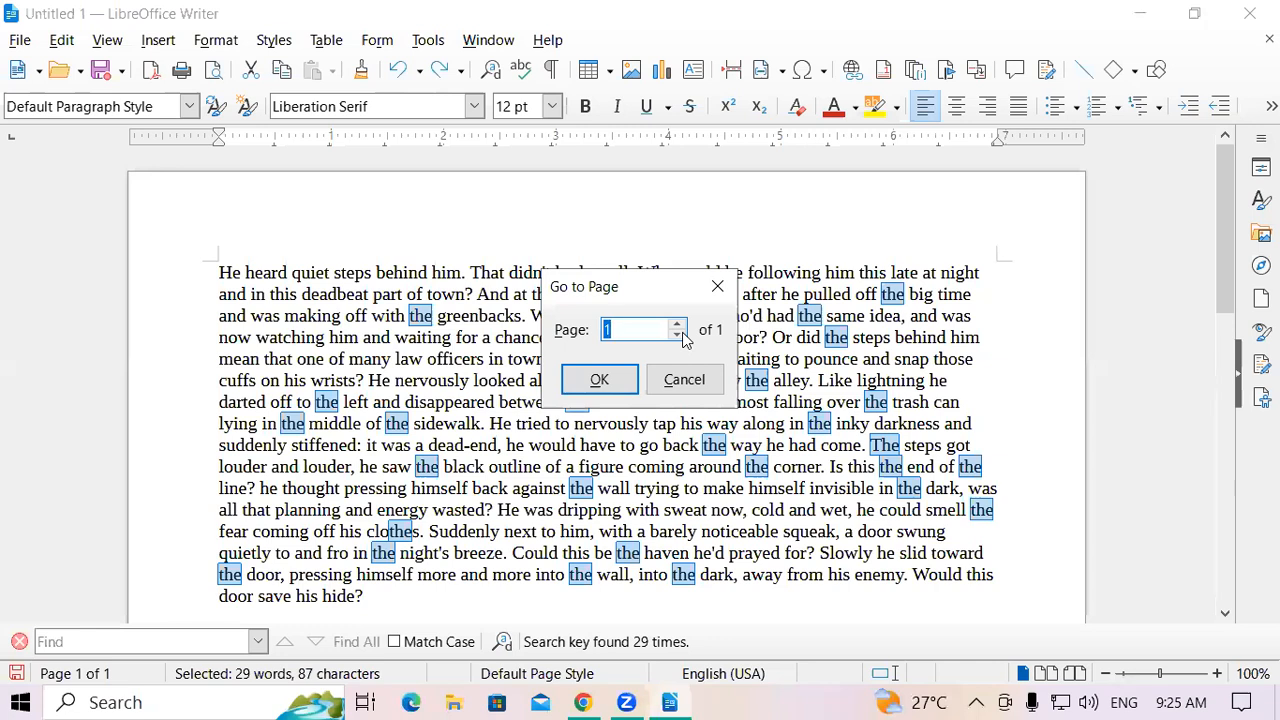
{"action": "left_click", "coordinate": [718, 288]}
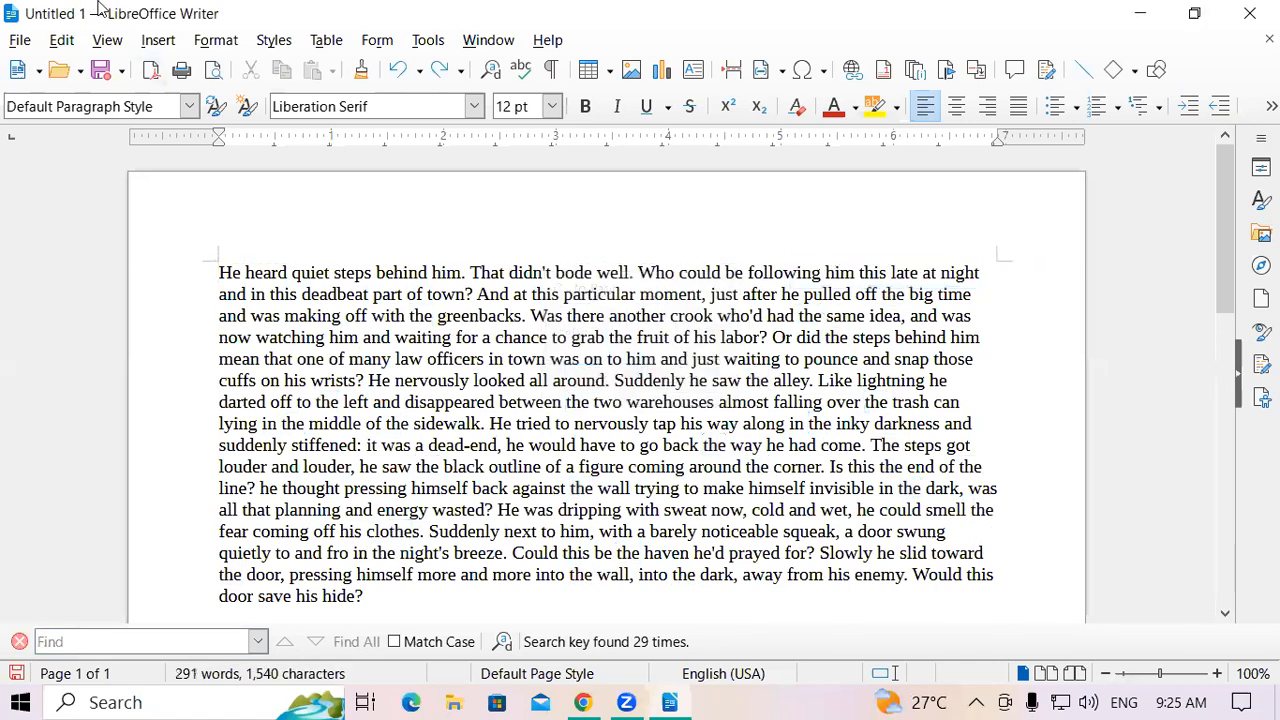
Open the Edit menu and show the Track Changes submenu
{"action": "left_click", "coordinate": [60, 40]}
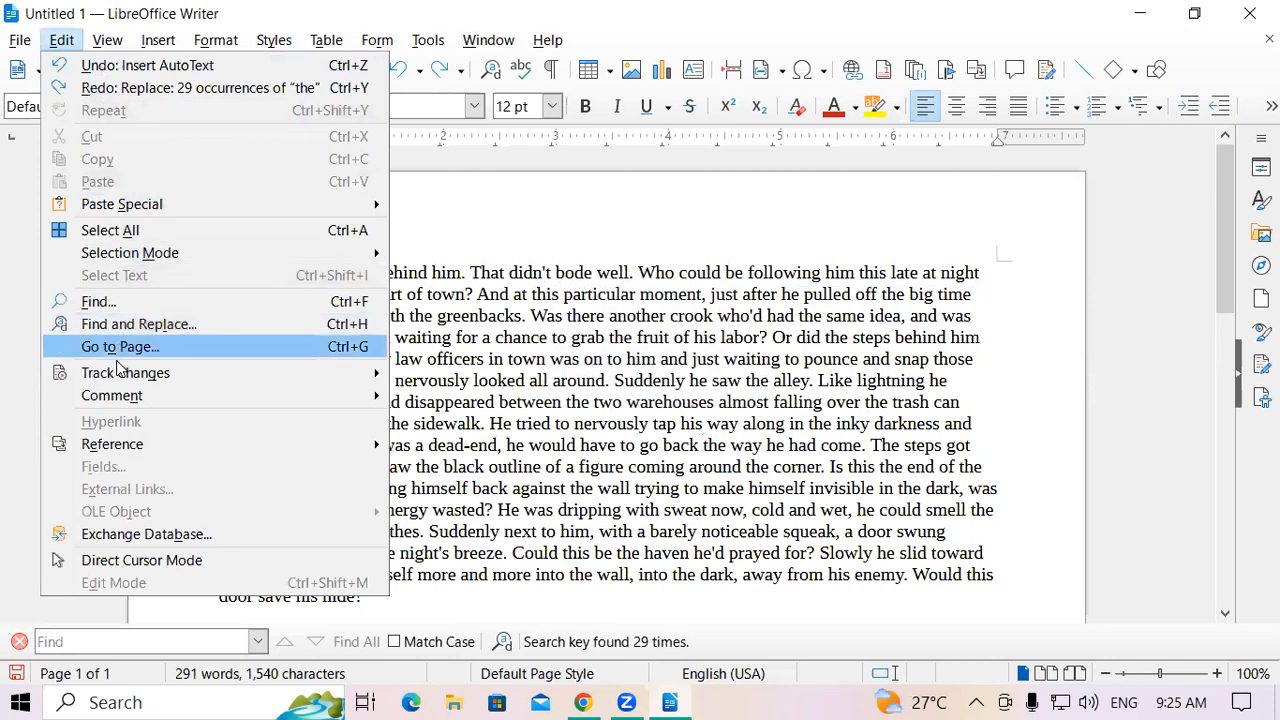
{"action": "mouse_move", "coordinate": [120, 372]}
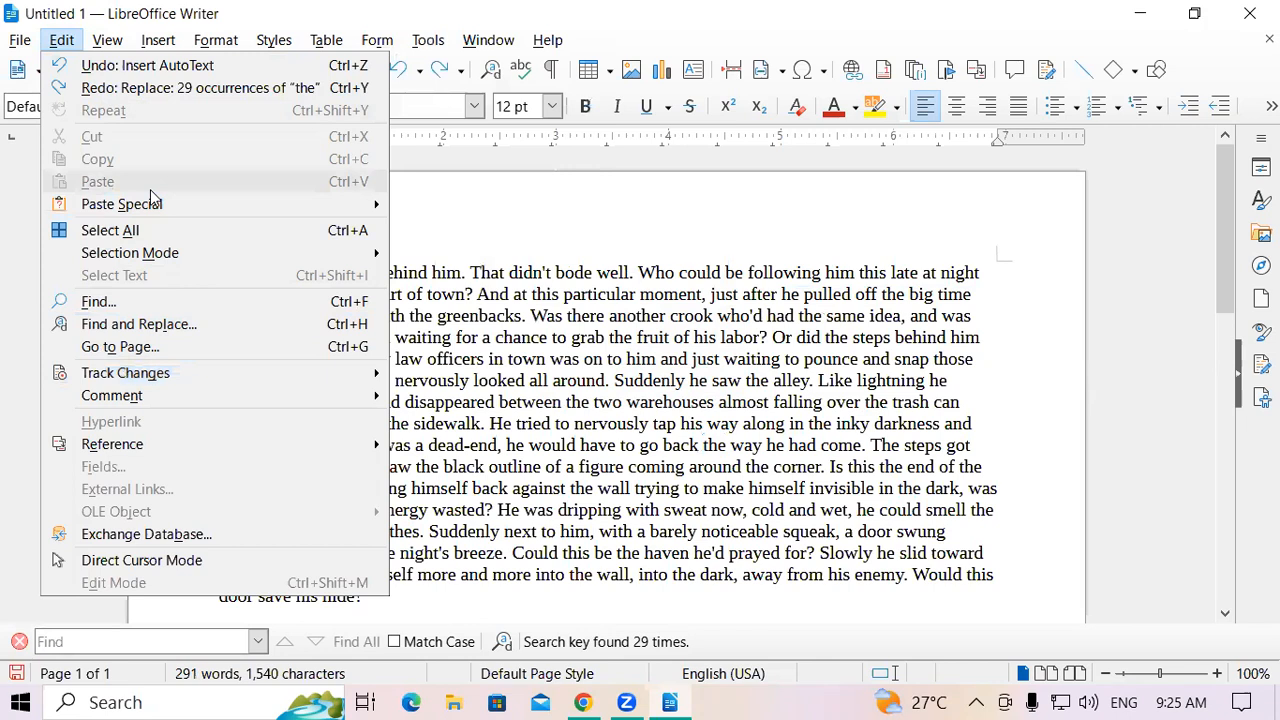
Protect the tracked changes with a password, entering and confirming it
{"action": "mouse_move", "coordinate": [163, 375]}
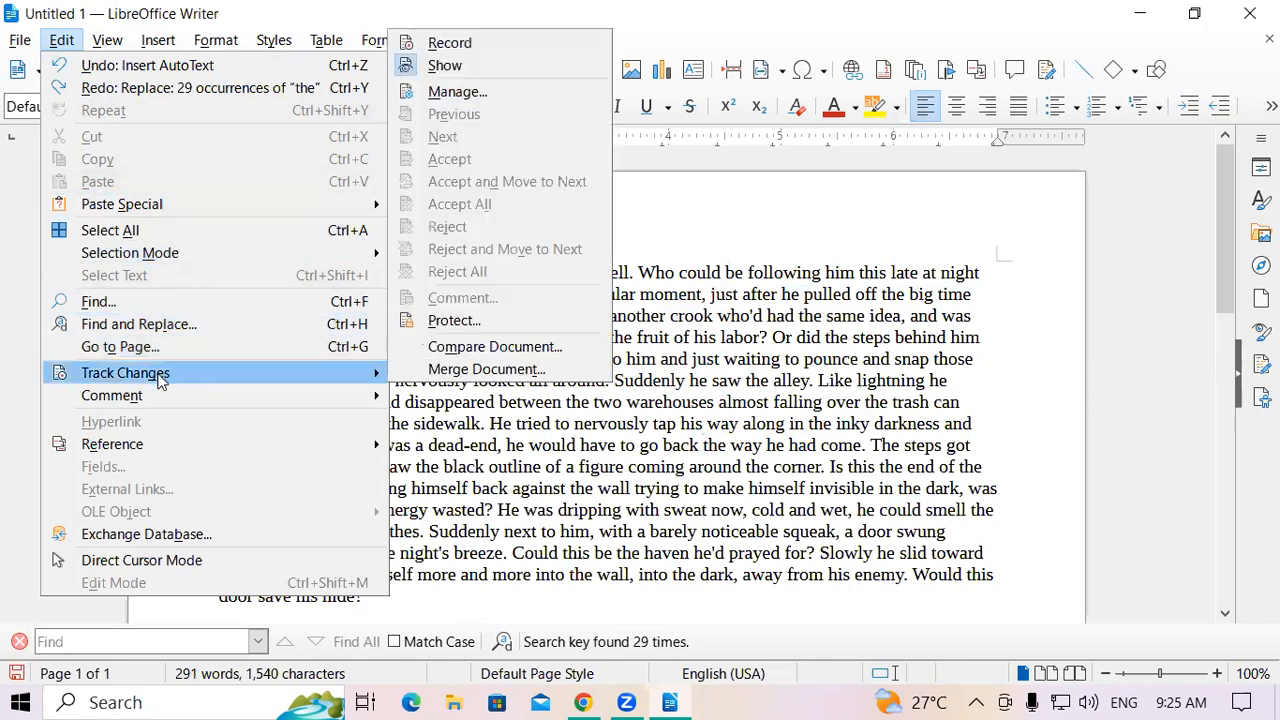
{"action": "left_click", "coordinate": [402, 321]}
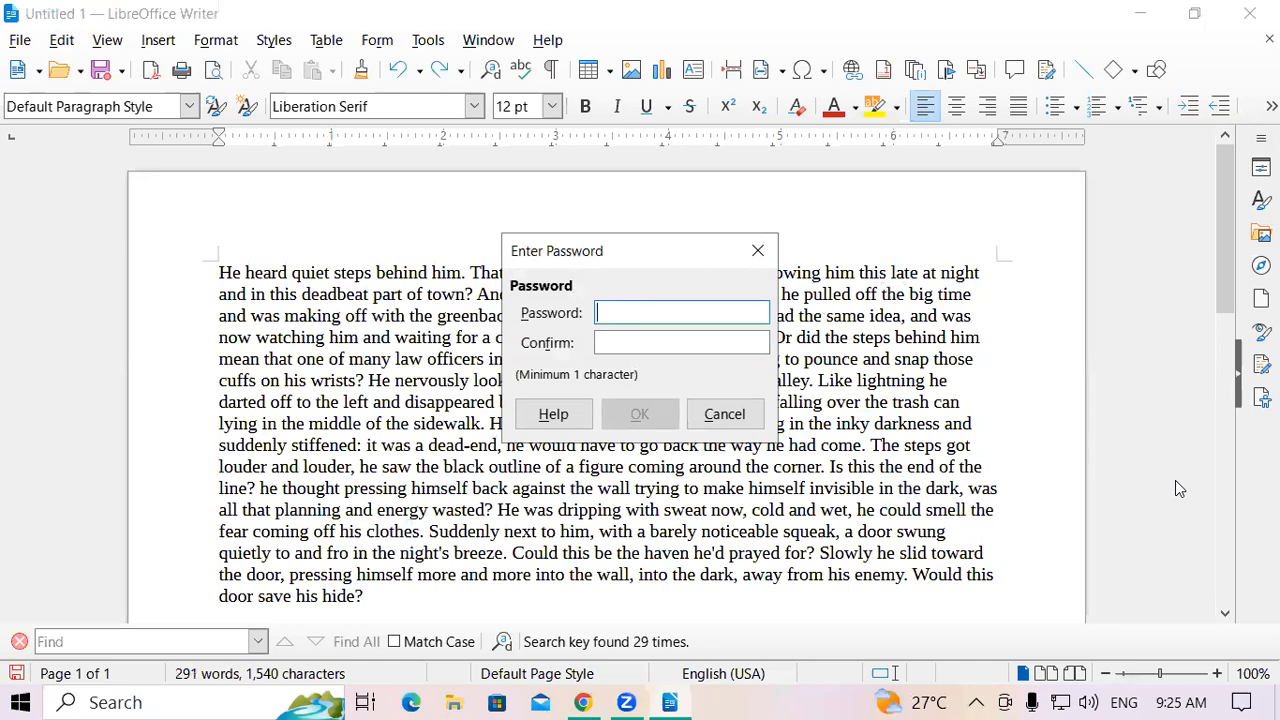
{"action": "key", "text": "Tab"}
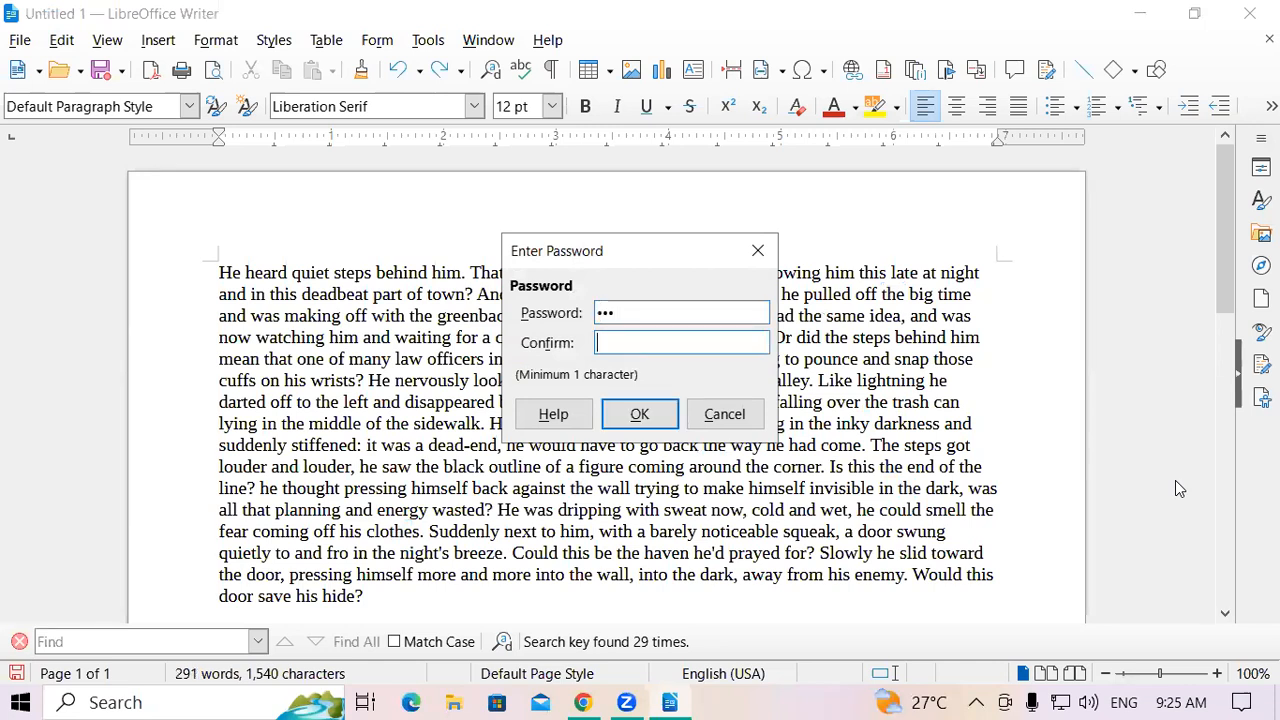
{"action": "left_click", "coordinate": [668, 418]}
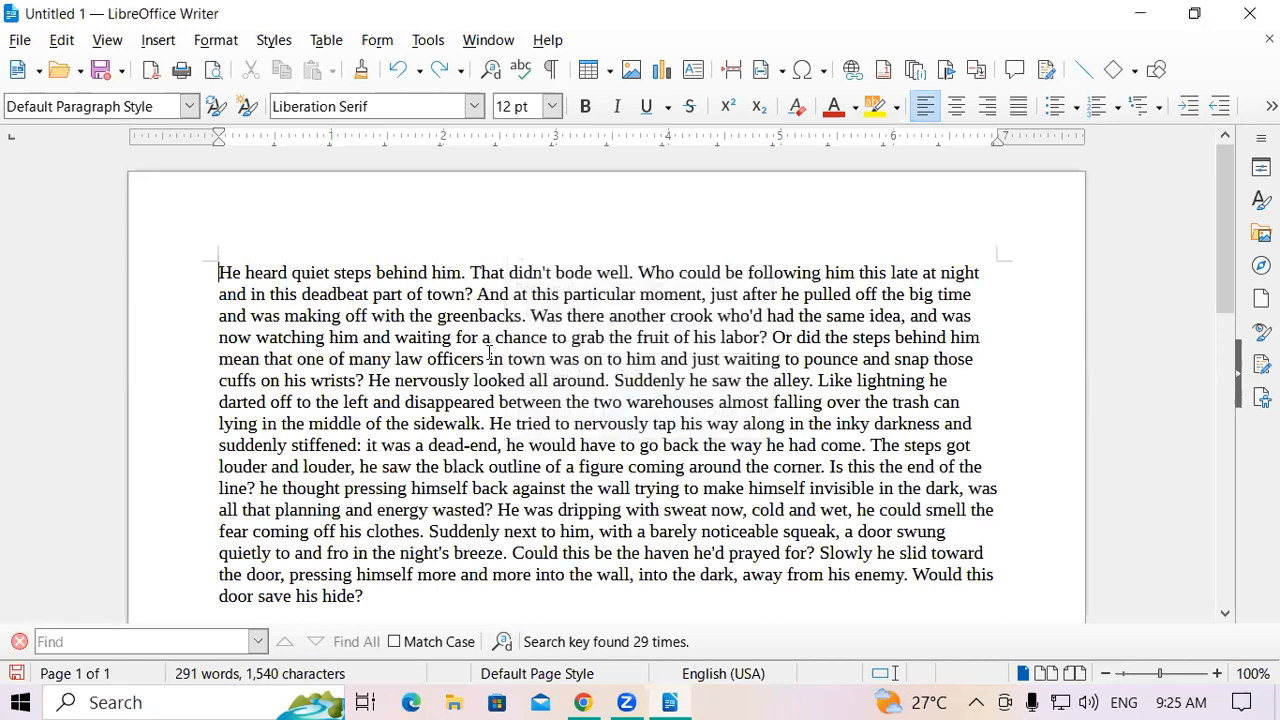
Insert the tracked letters 'dfgdggd' inside the word 'with' on line 3
{"action": "left_click", "coordinate": [395, 315]}
{"action": "type", "text": "dfgdggd"}
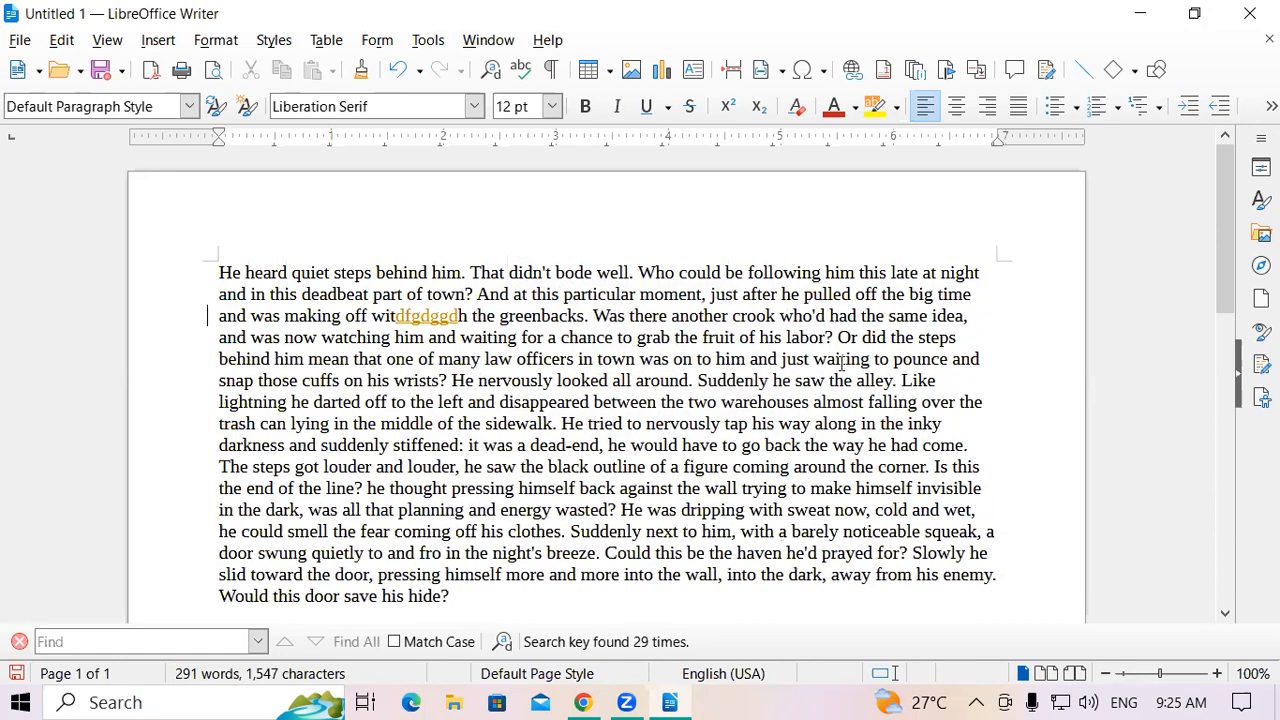
{"action": "left_click", "coordinate": [60, 44]}
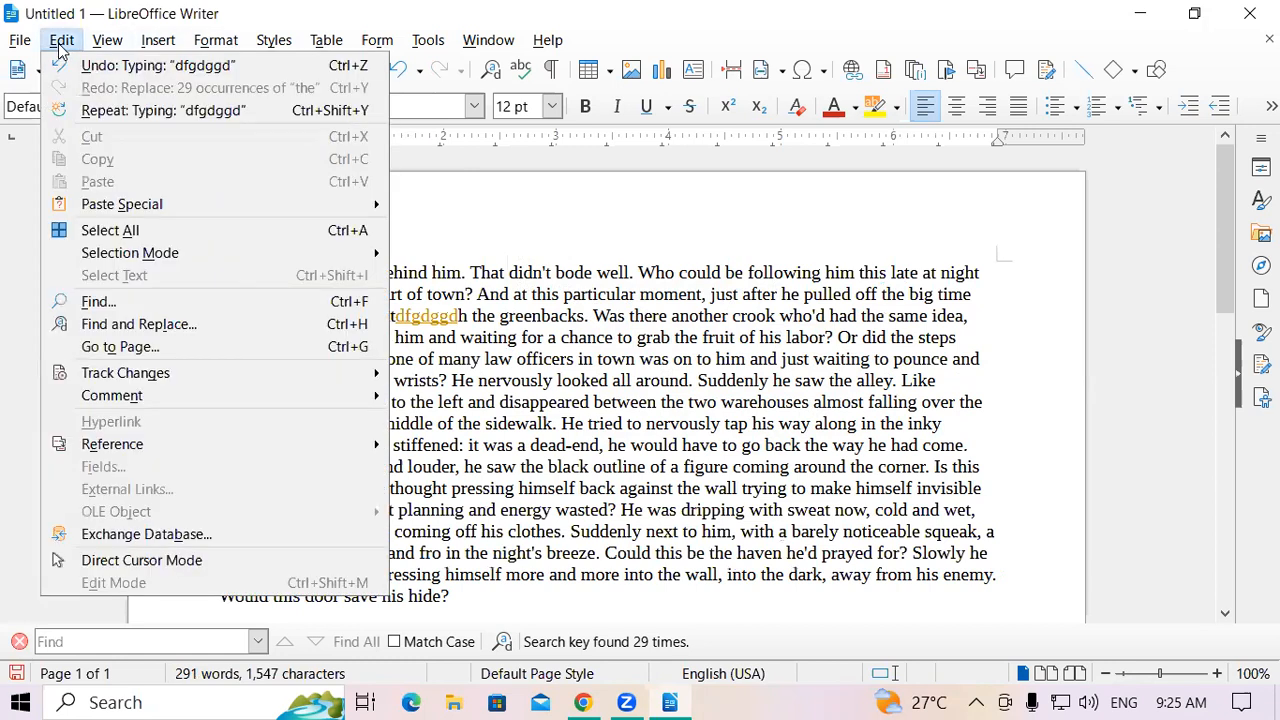
Lift the tracked-changes protection by entering a password in the Enter Password dialog
{"action": "mouse_move", "coordinate": [240, 373]}
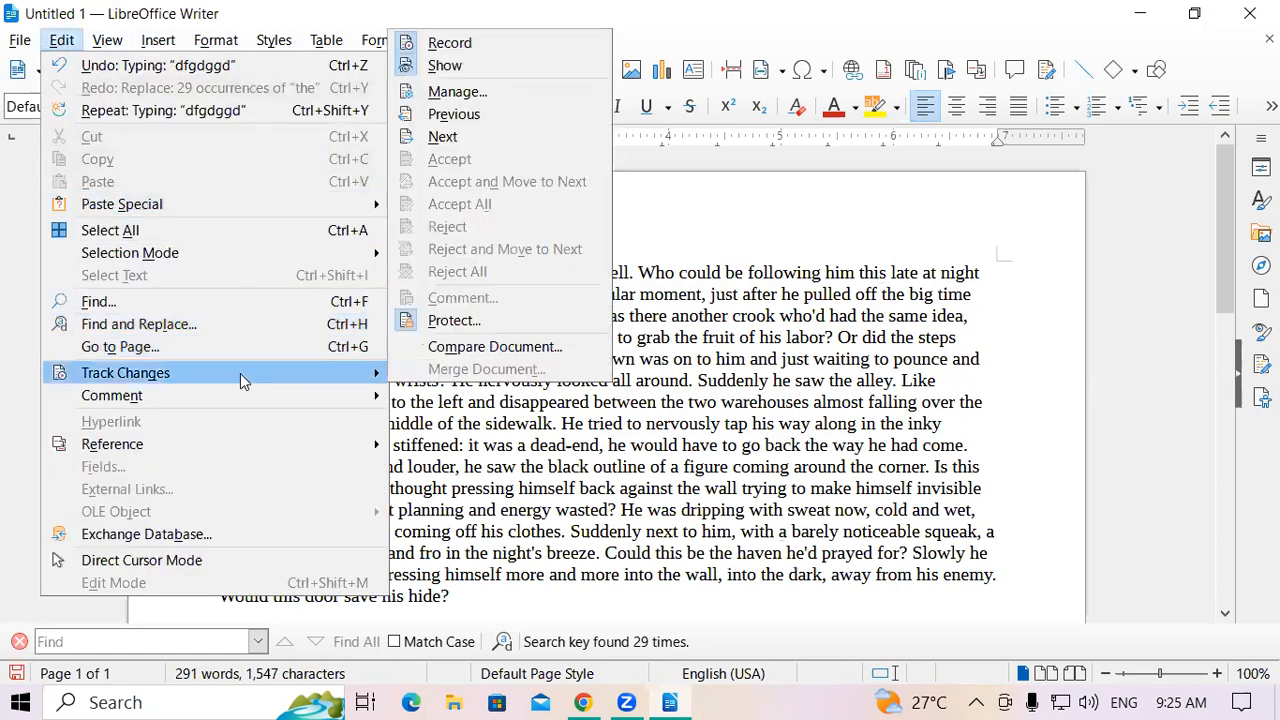
{"action": "left_click", "coordinate": [443, 322]}
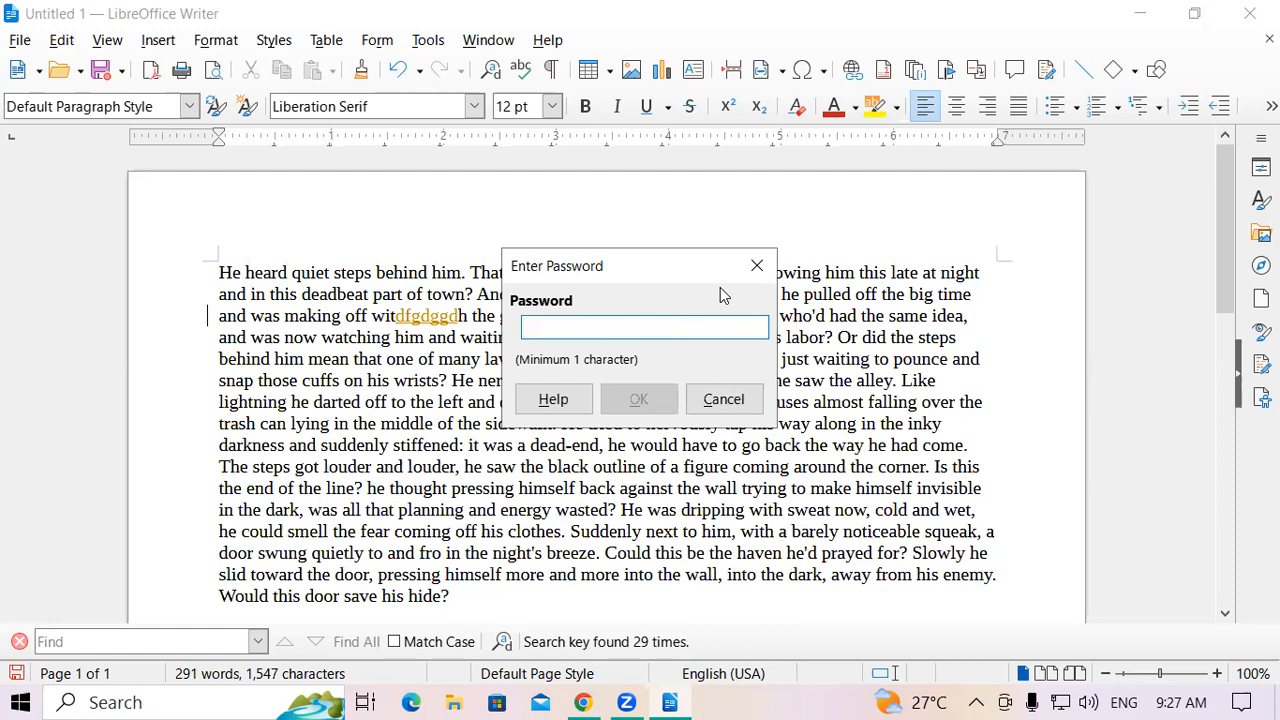
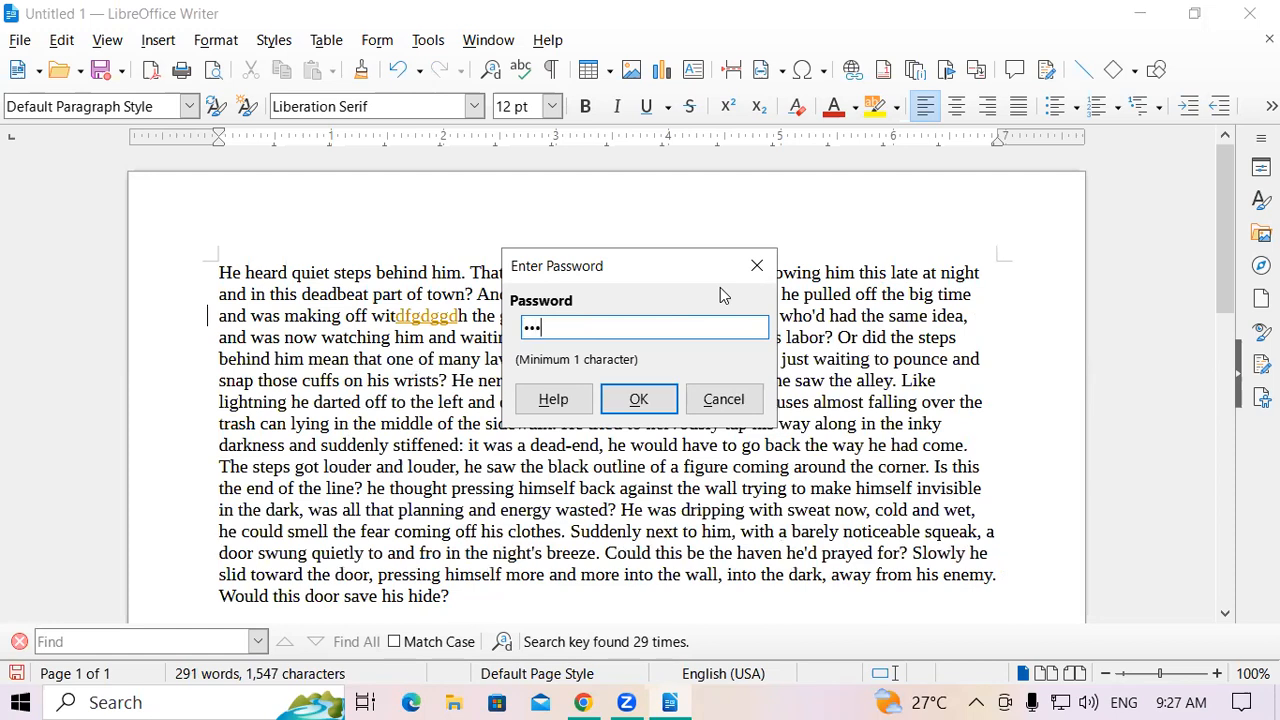
{"action": "left_click", "coordinate": [621, 400]}
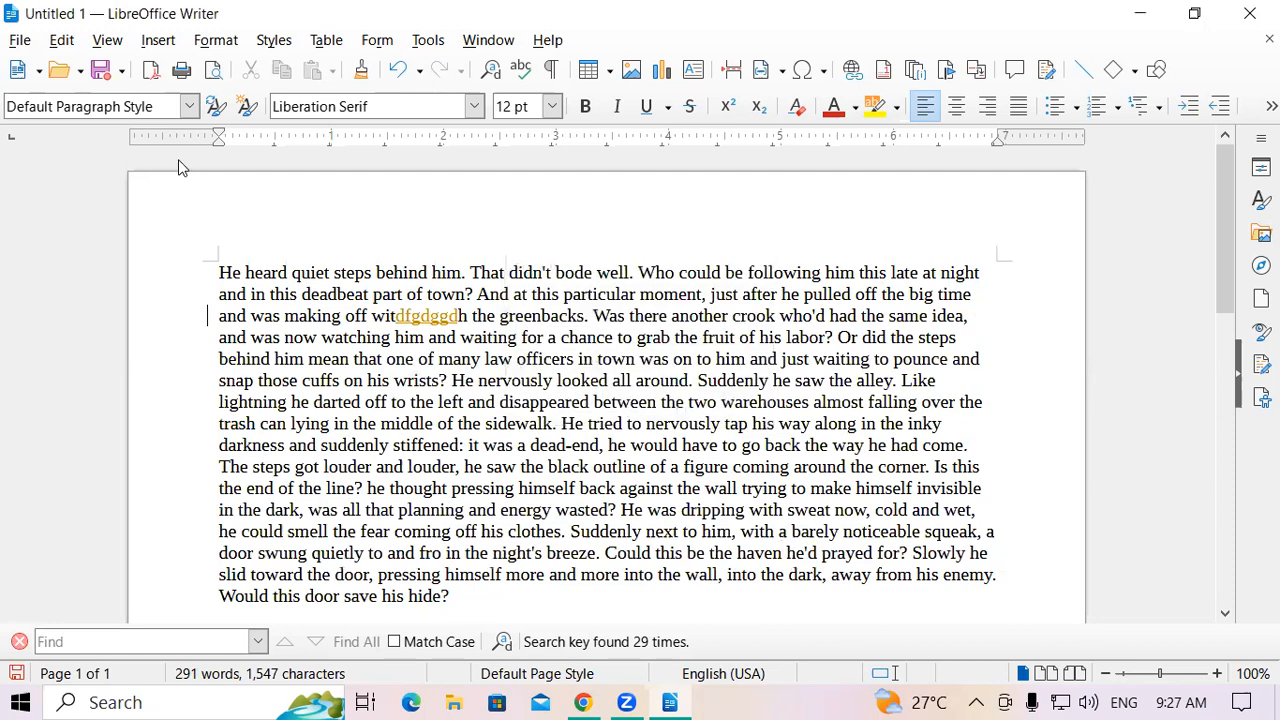
{"action": "left_click", "coordinate": [61, 40]}
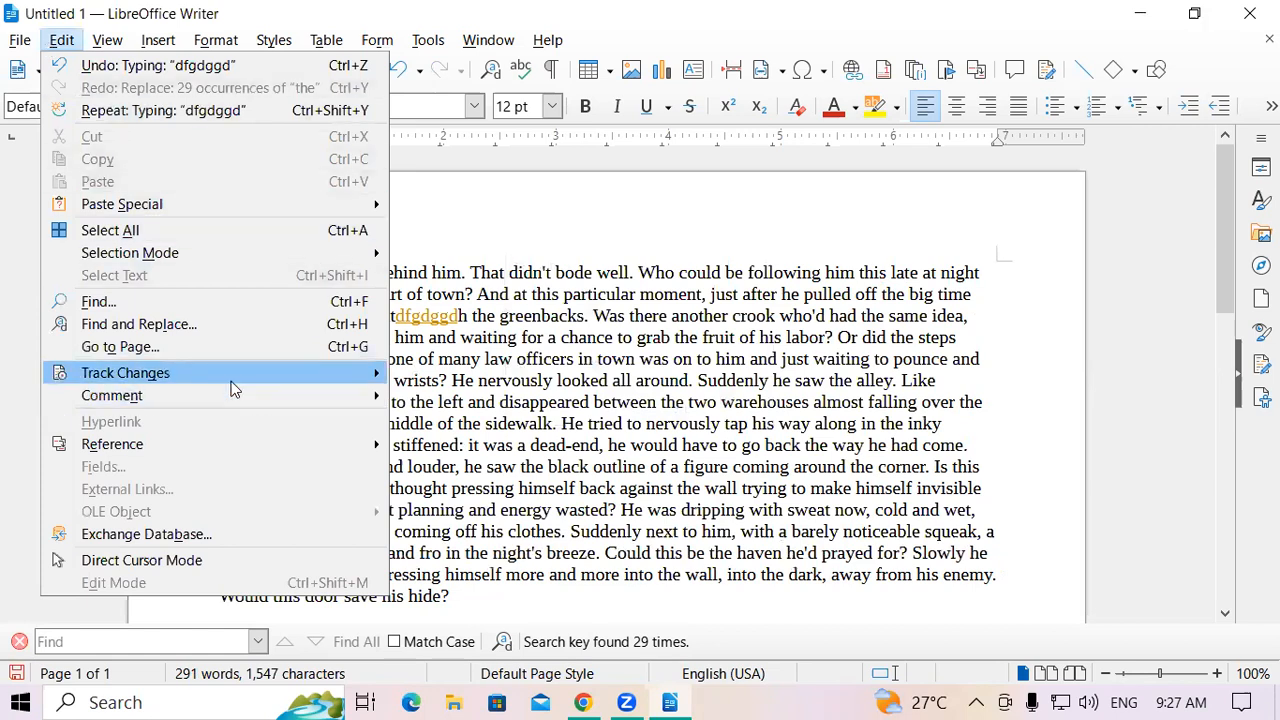
{"action": "mouse_move", "coordinate": [231, 388]}
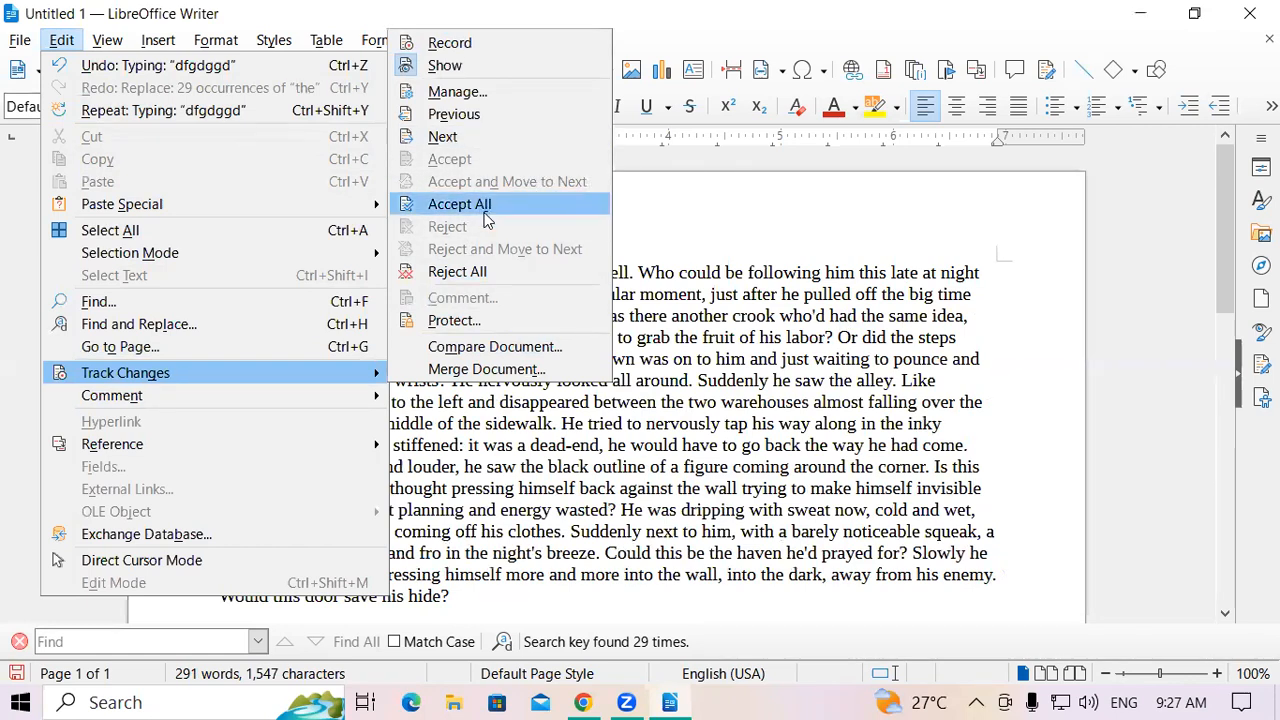
{"action": "left_click", "coordinate": [830, 230]}
{"action": "mouse_move", "coordinate": [430, 319]}
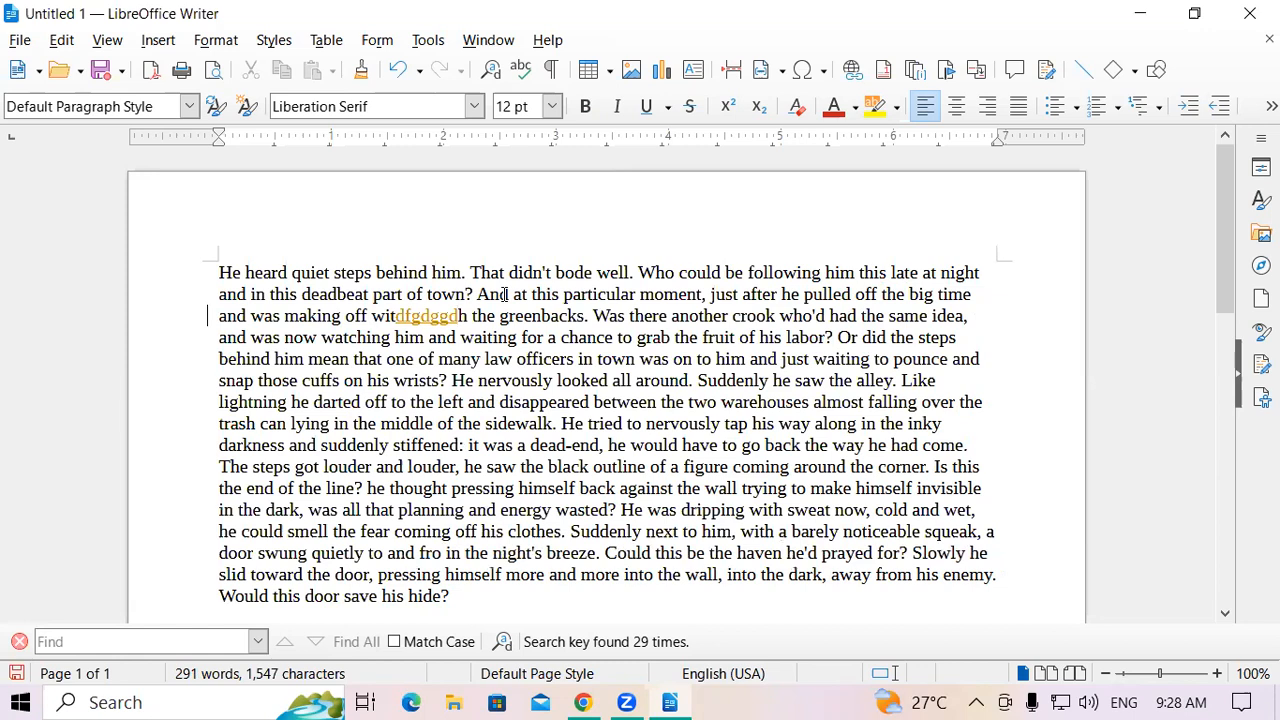
Reject all tracked changes, removing 'dfgdggd' and restoring 'with' (1,540 characters)
{"action": "left_click", "coordinate": [66, 40]}
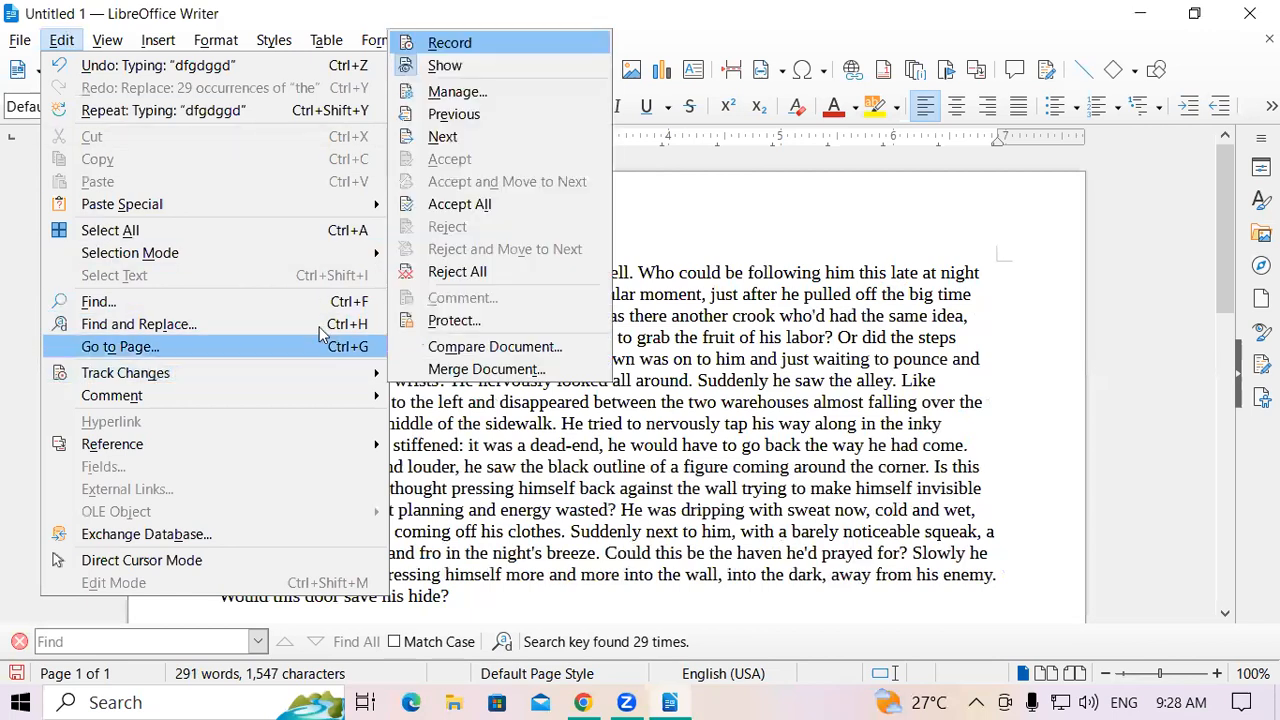
{"action": "left_click", "coordinate": [448, 271]}
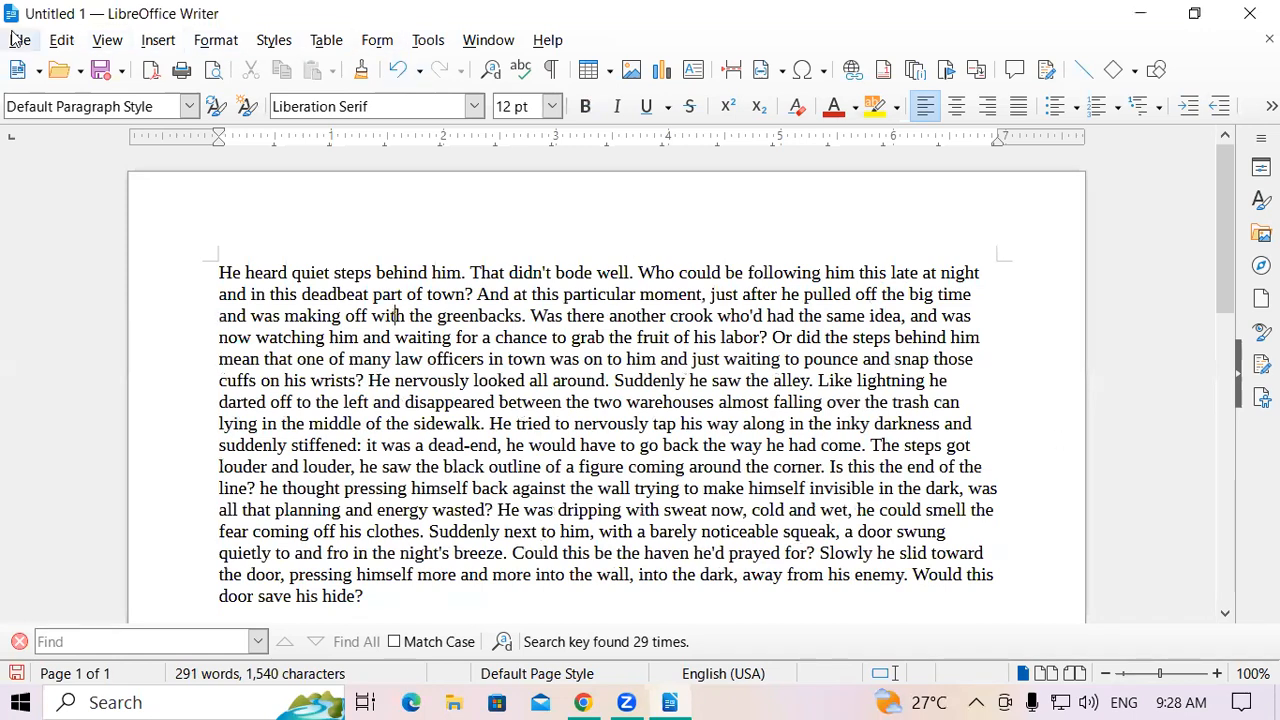
{"action": "left_click", "coordinate": [61, 40]}
{"action": "mouse_move", "coordinate": [175, 385]}
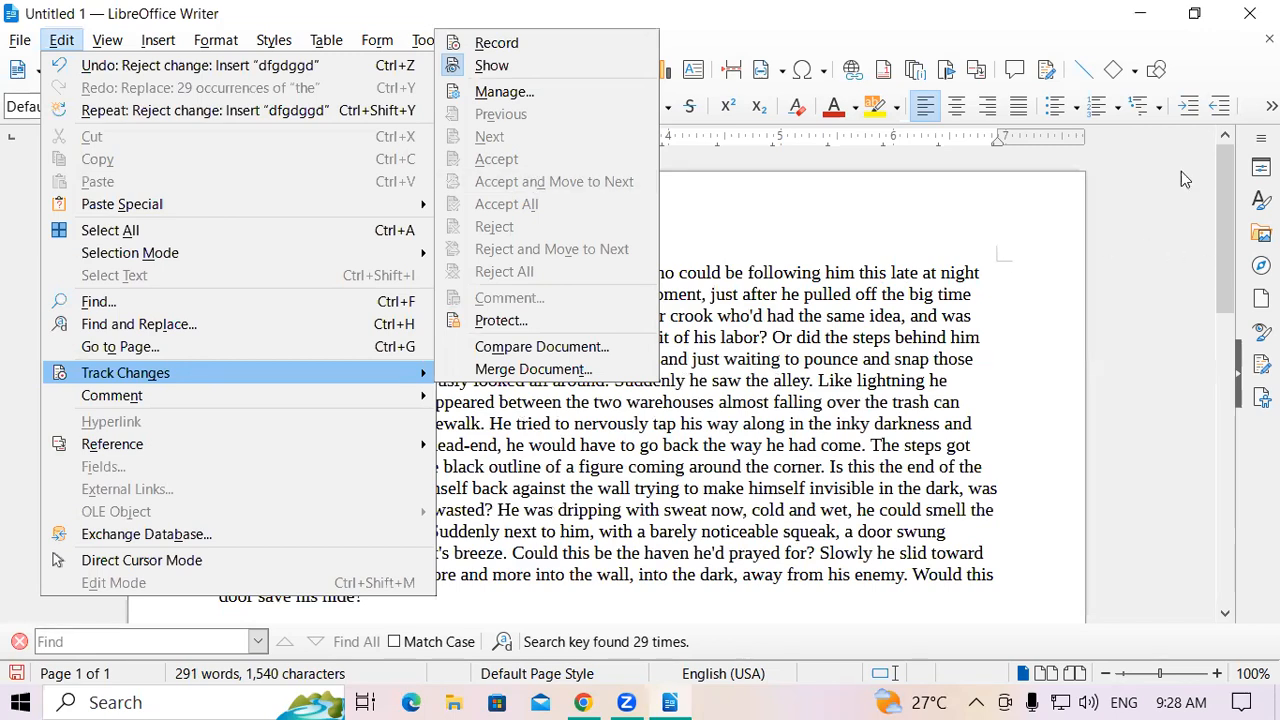
{"action": "left_click", "coordinate": [880, 352]}
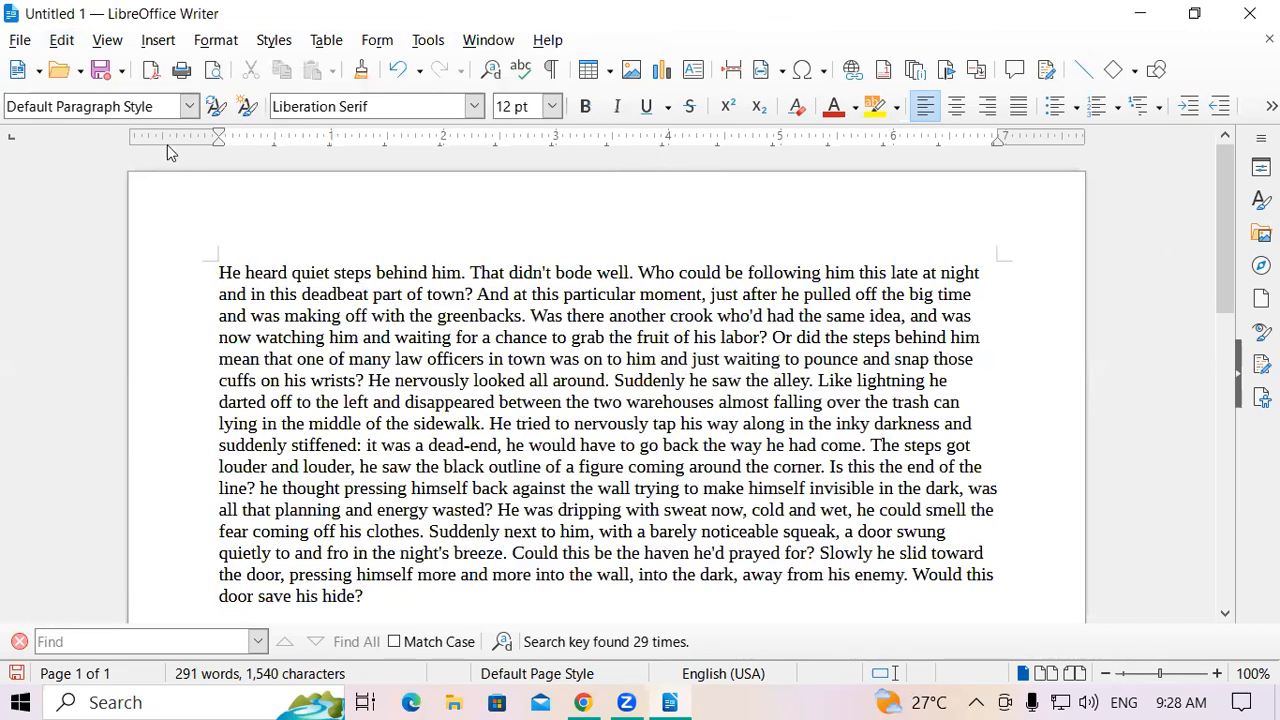
Password-protect tracked changes again, then insert the tracked letters 'fdjhgfb' inside 'with'
{"action": "left_click", "coordinate": [66, 44]}
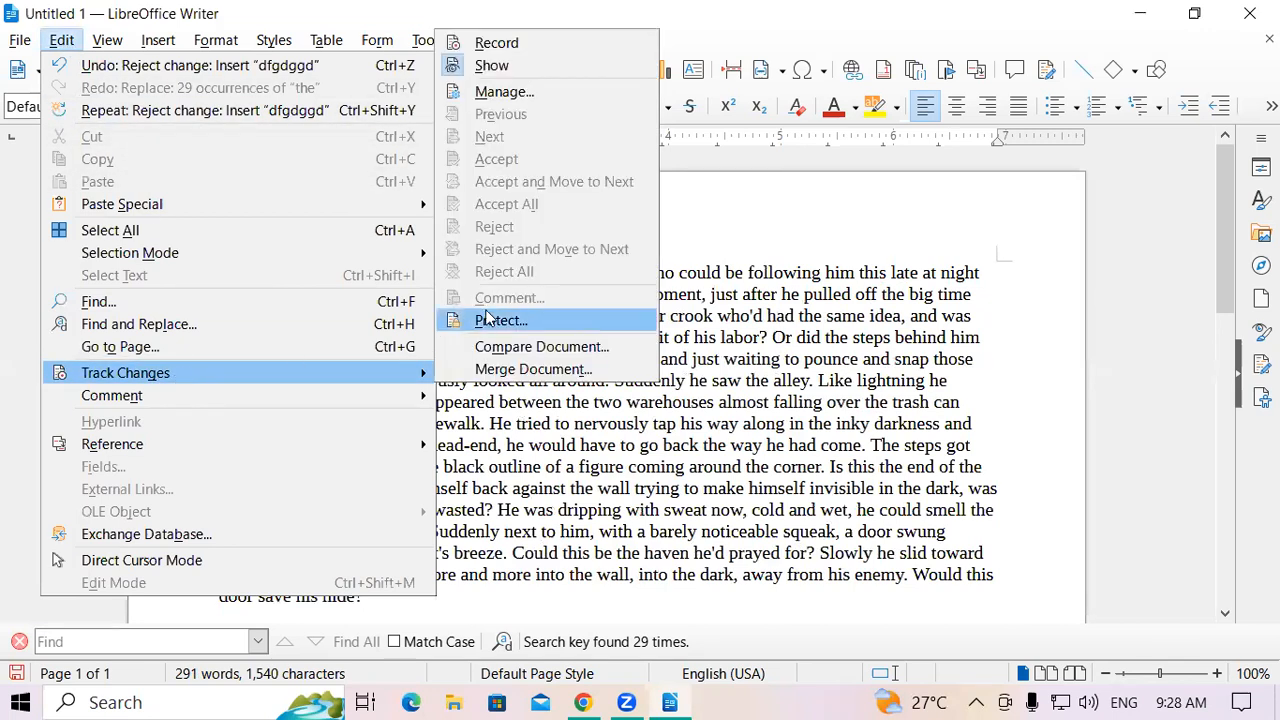
{"action": "left_click", "coordinate": [500, 320]}
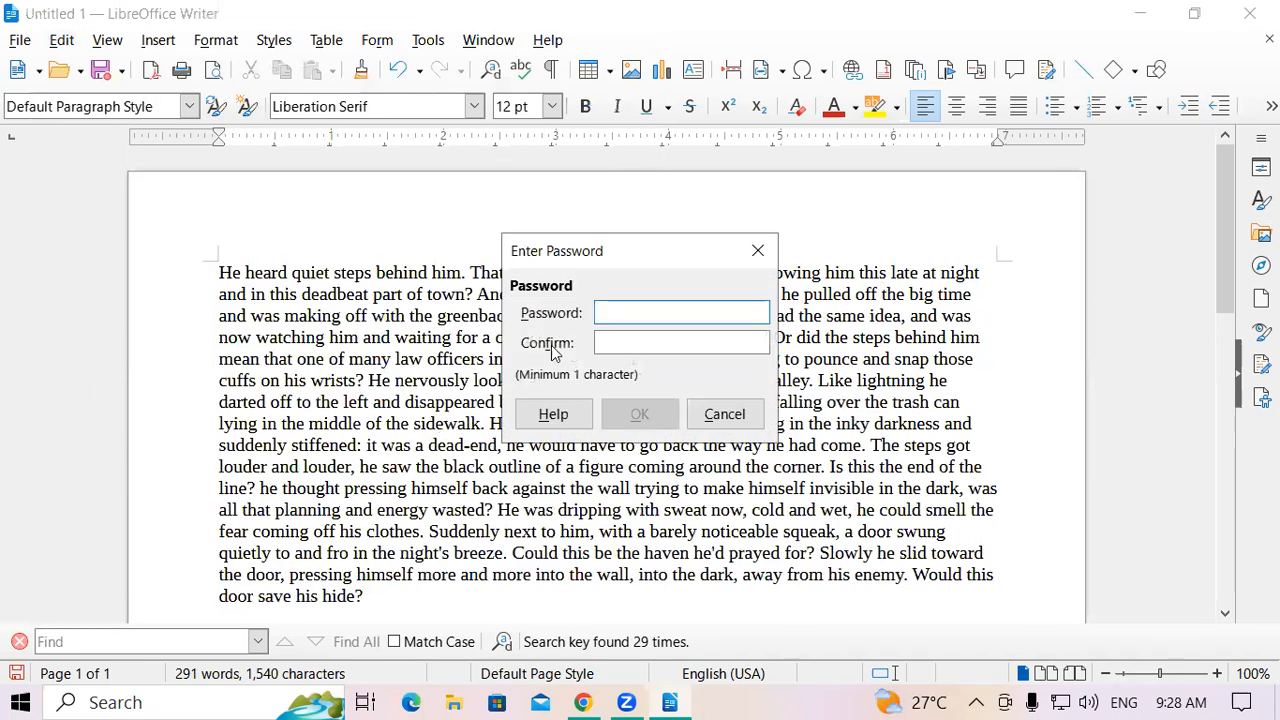
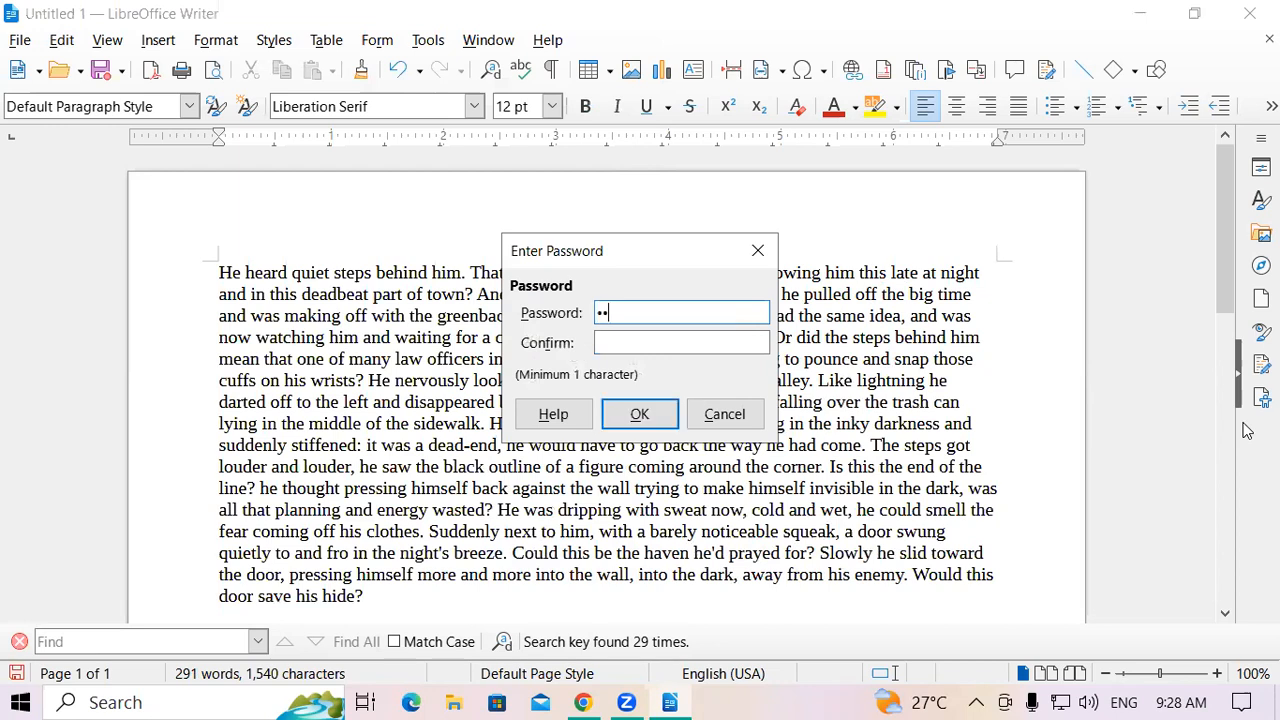
{"action": "key", "text": "Tab"}
{"action": "key", "text": "Return"}
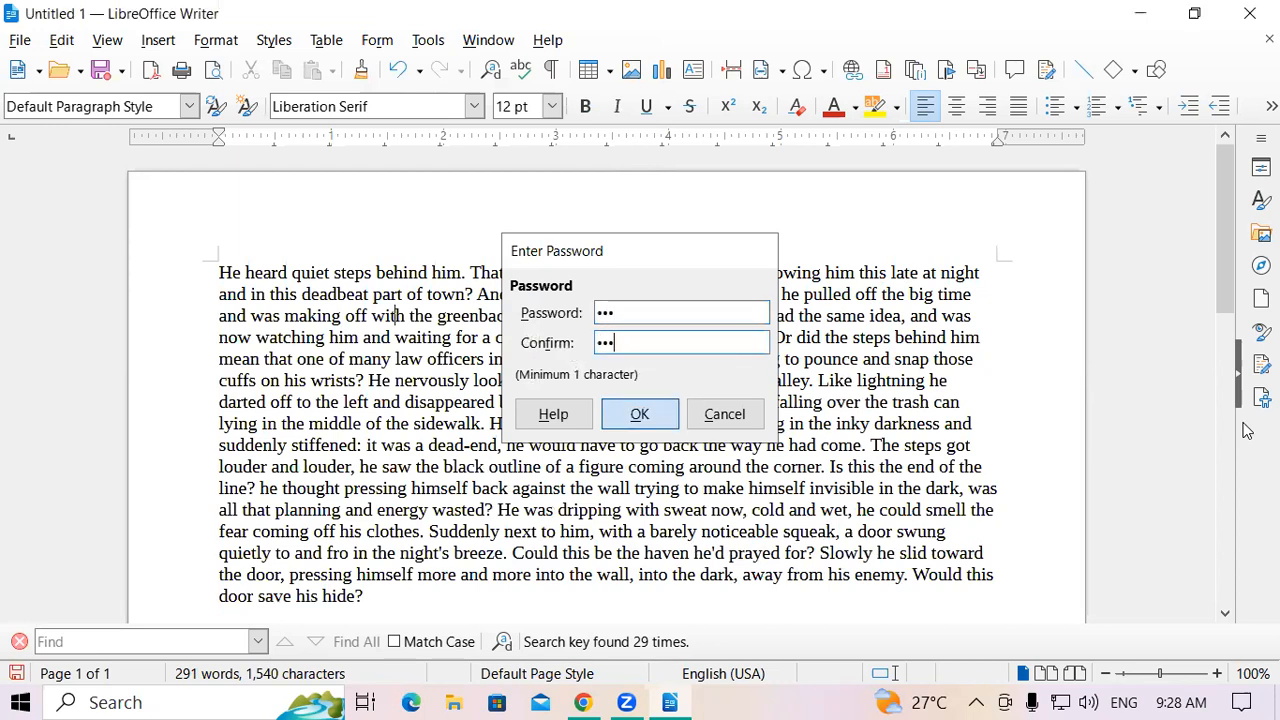
{"action": "type", "text": "fdjhgfb"}
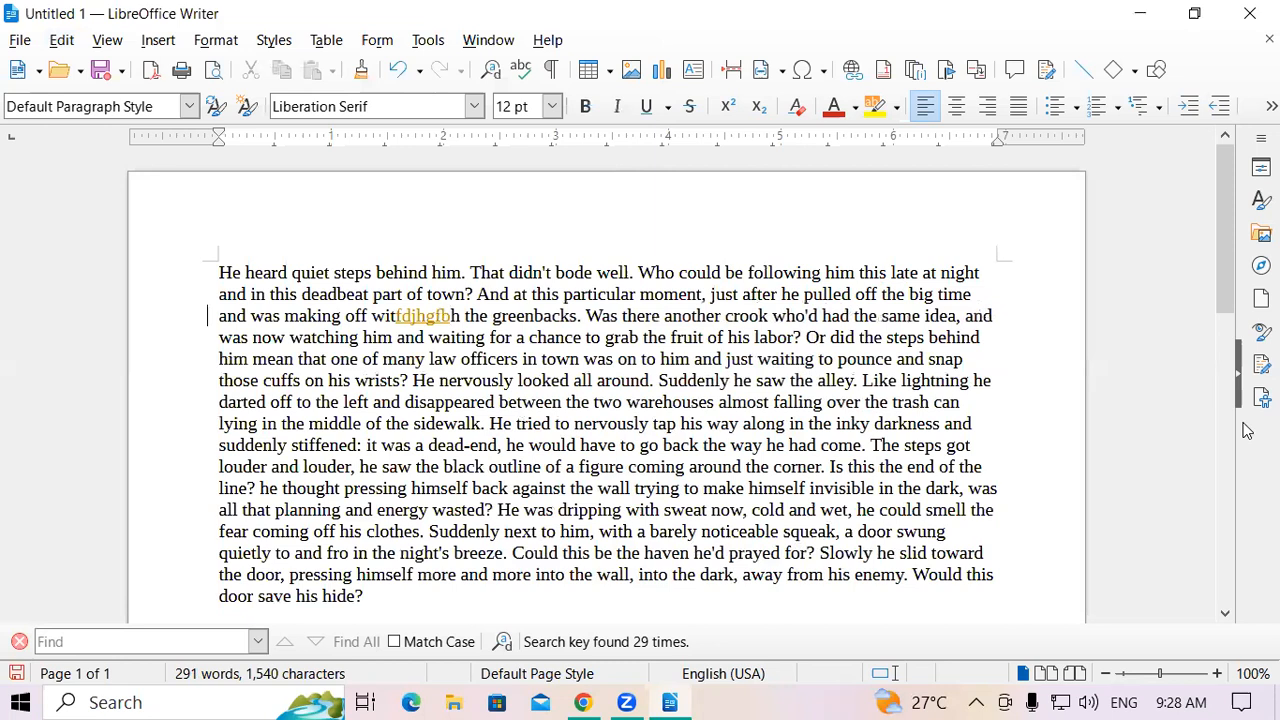
Insert tracked letters 'fhgnfn' inside 'officers' and 'fgmmlfm' inside 'sidewalk'
{"action": "left_click", "coordinate": [505, 358]}
{"action": "type", "text": "fhgnfn"}
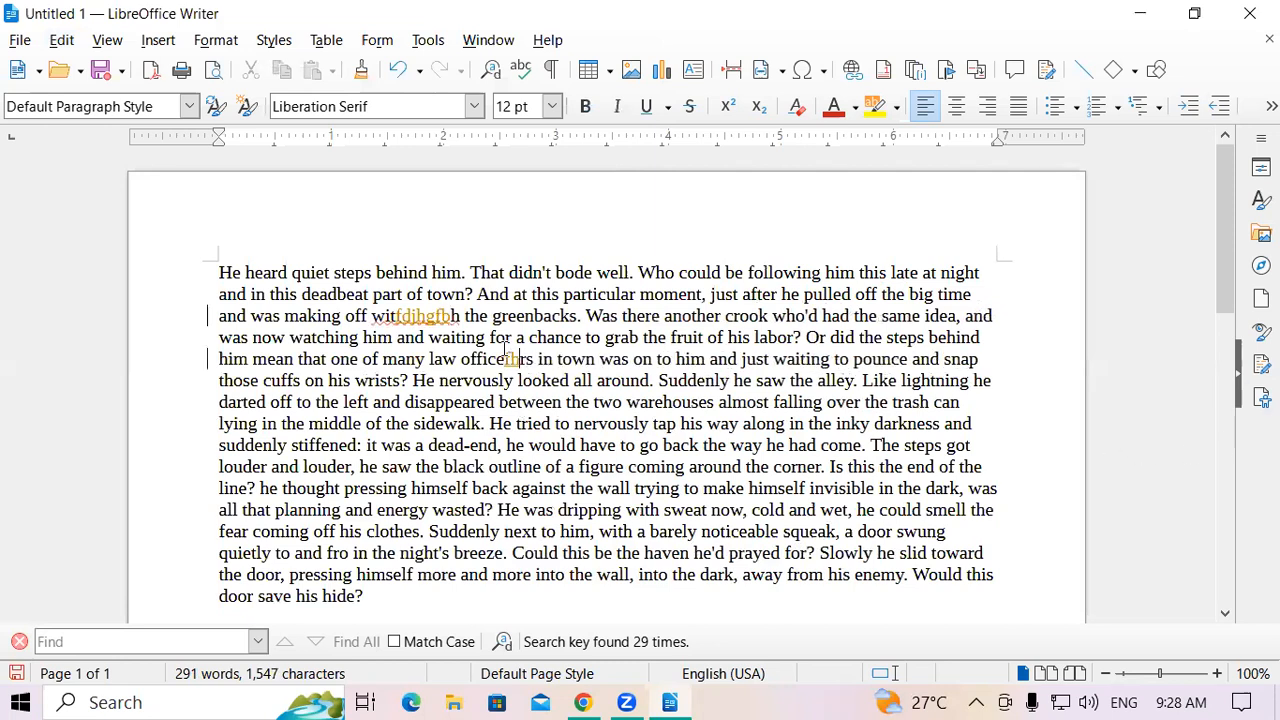
{"action": "left_click", "coordinate": [505, 421]}
{"action": "type", "text": "fgmmlfm"}
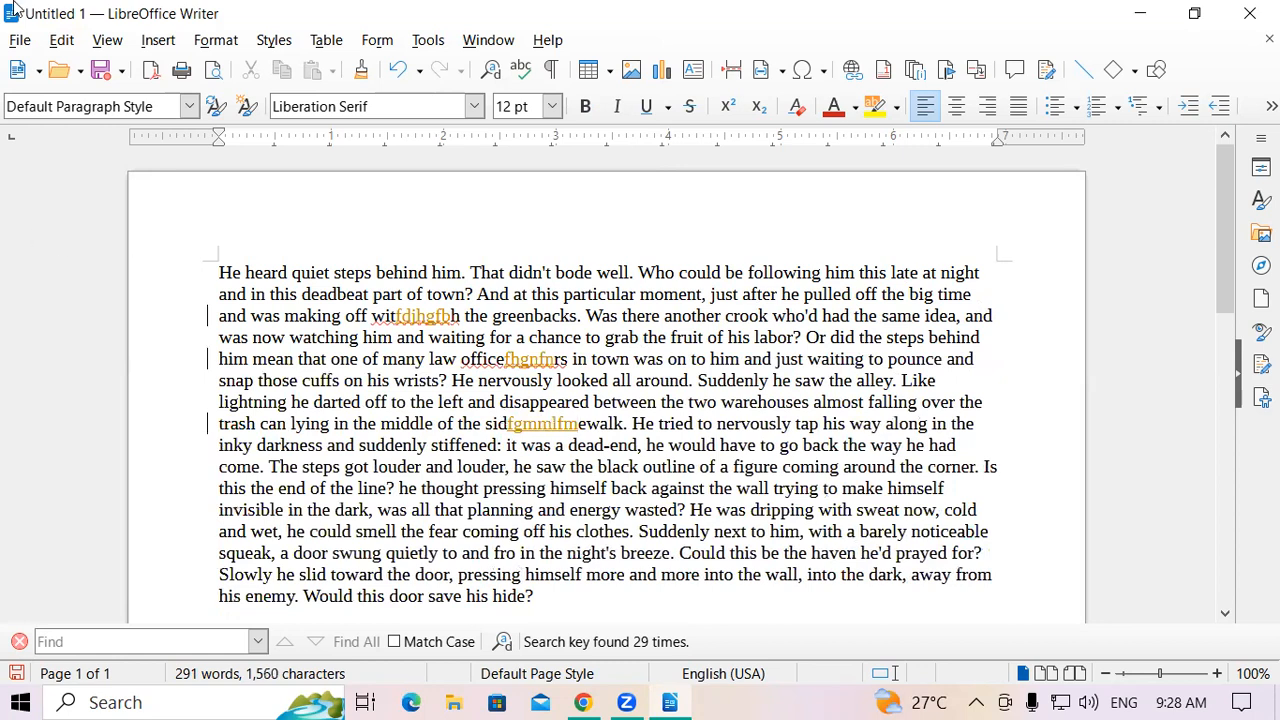
{"action": "left_click", "coordinate": [61, 40]}
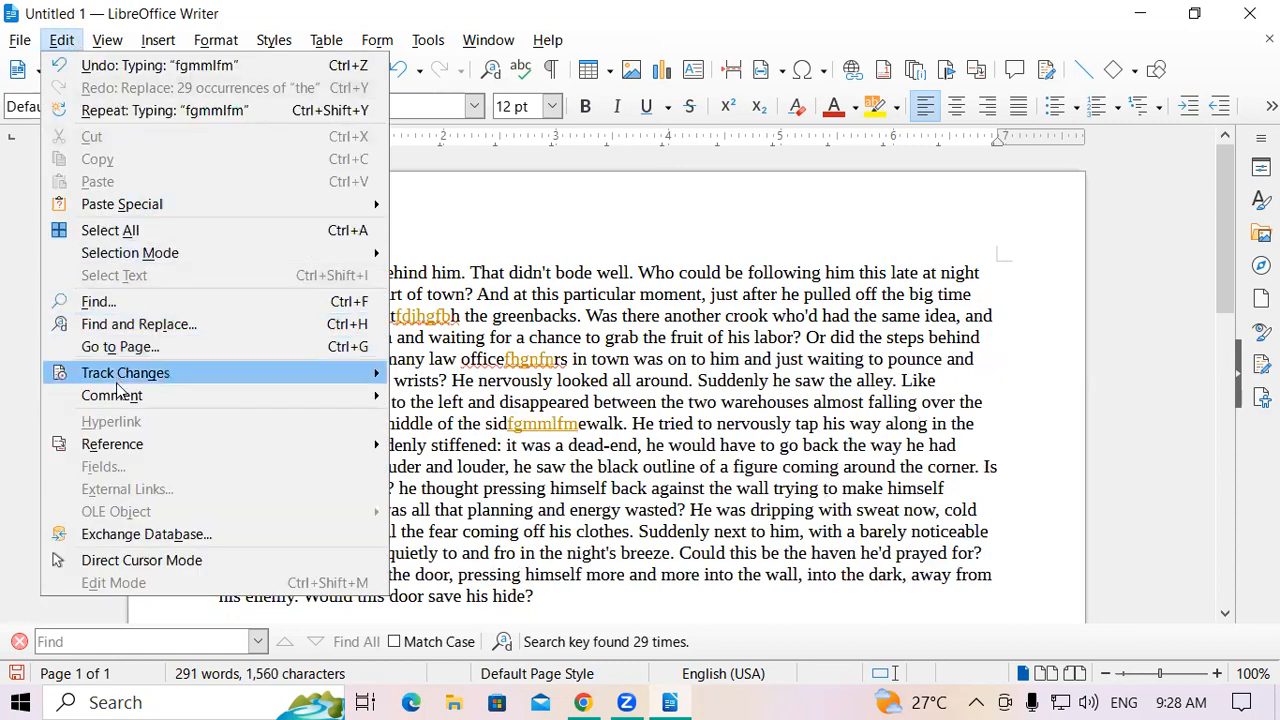